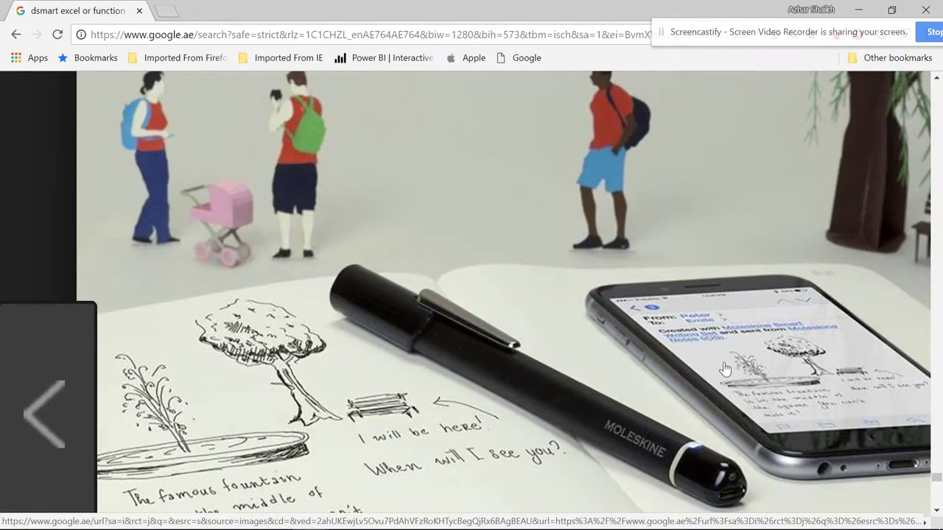
# Switch to the Word outline of AND with IF in tables, Power Query, Power Pivot and Measures.
pyautogui.click(504, 521)
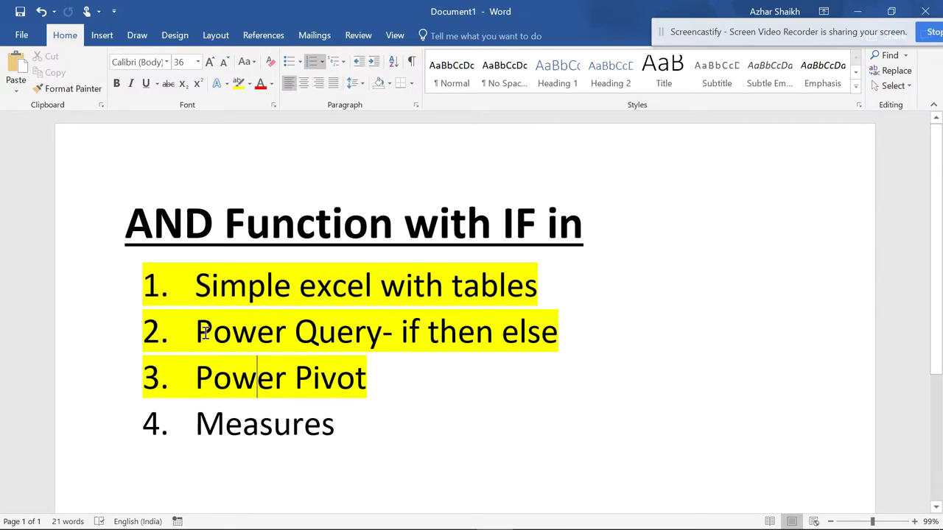
pyautogui.moveTo(203, 331); pyautogui.dragTo(383, 333)
pyautogui.moveTo(373, 380); pyautogui.dragTo(197, 379)
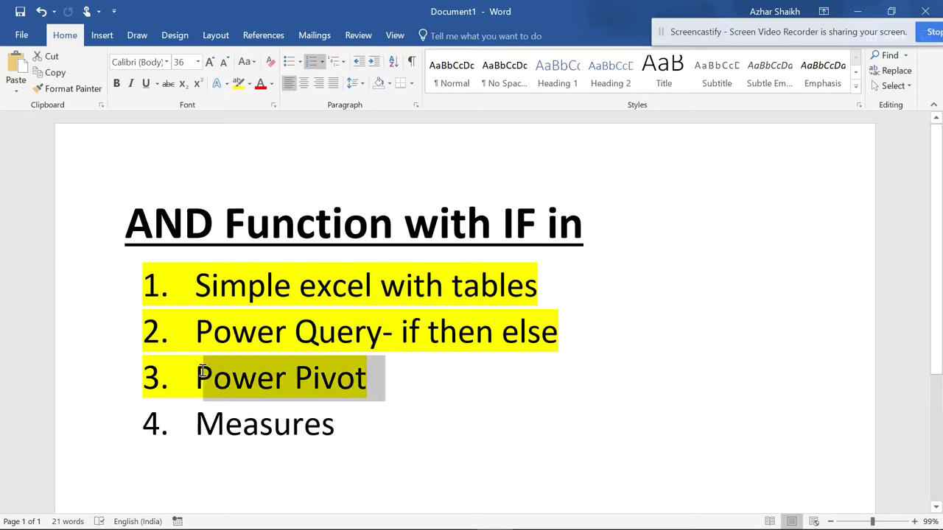
pyautogui.moveTo(336, 433); pyautogui.dragTo(200, 428)
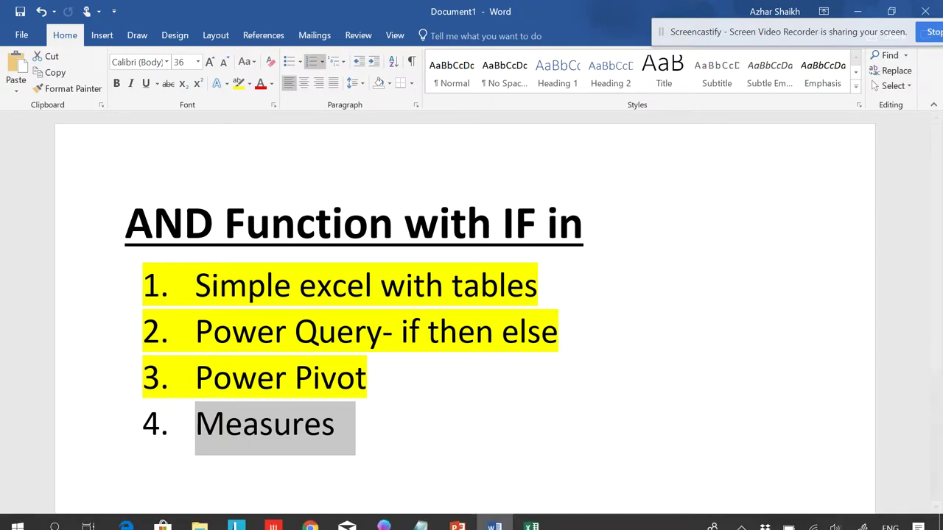
# Switch to the Excel product workbook and review the Price ≤2500 and Discount ≥5% criteria.
pyautogui.click(532, 515)
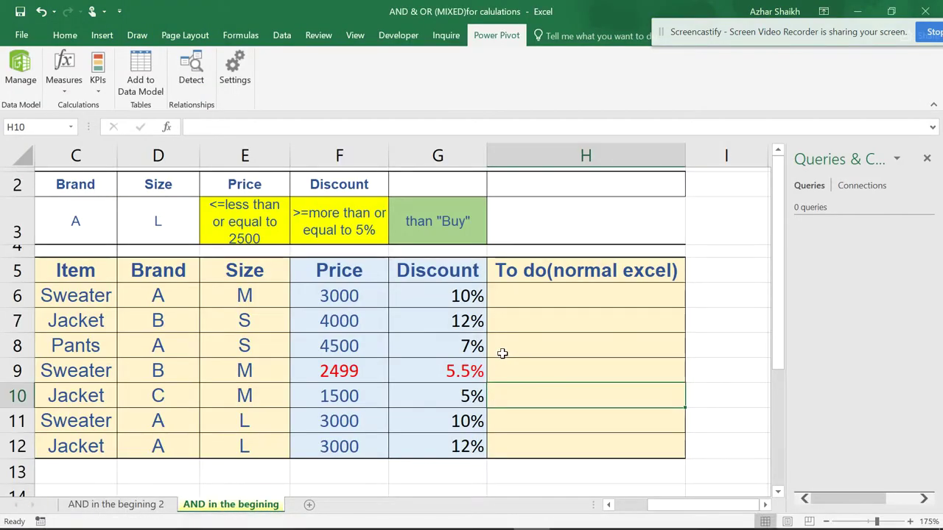
pyautogui.click(257, 221)
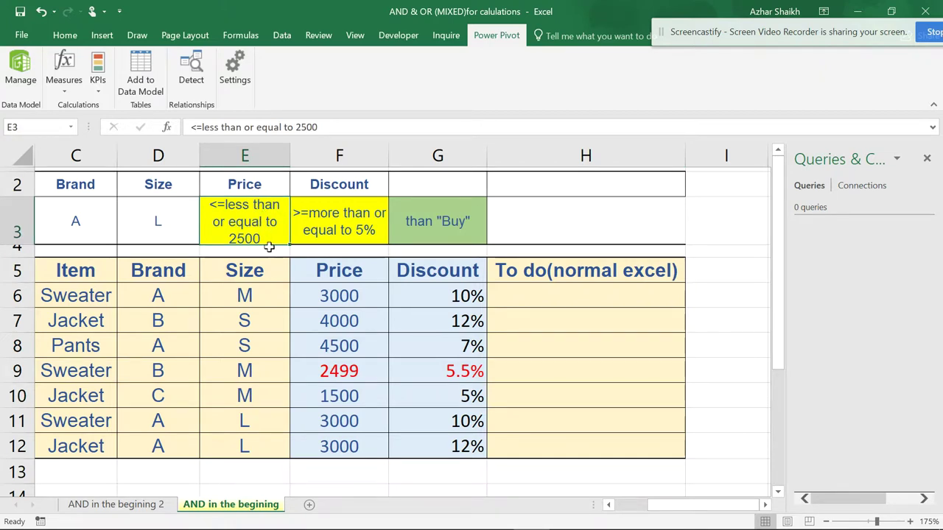
pyautogui.click(332, 227)
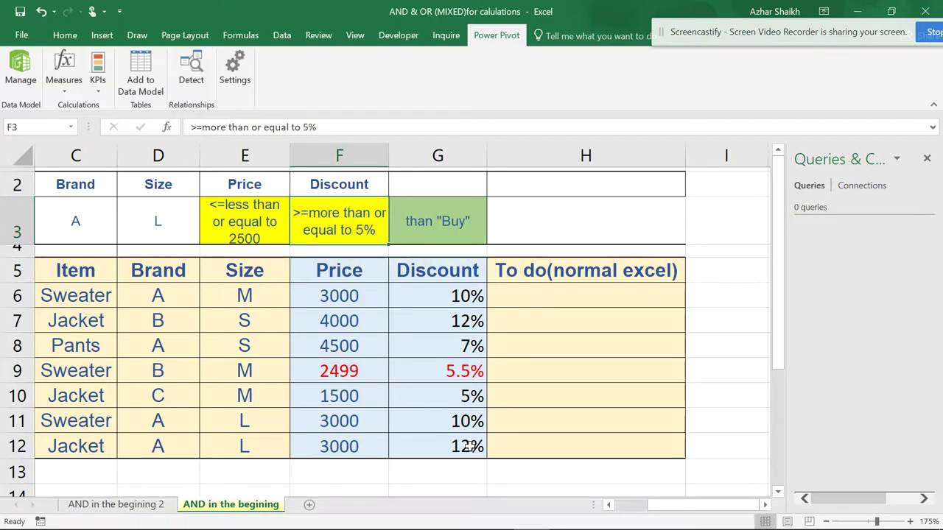
pyautogui.click(509, 297)
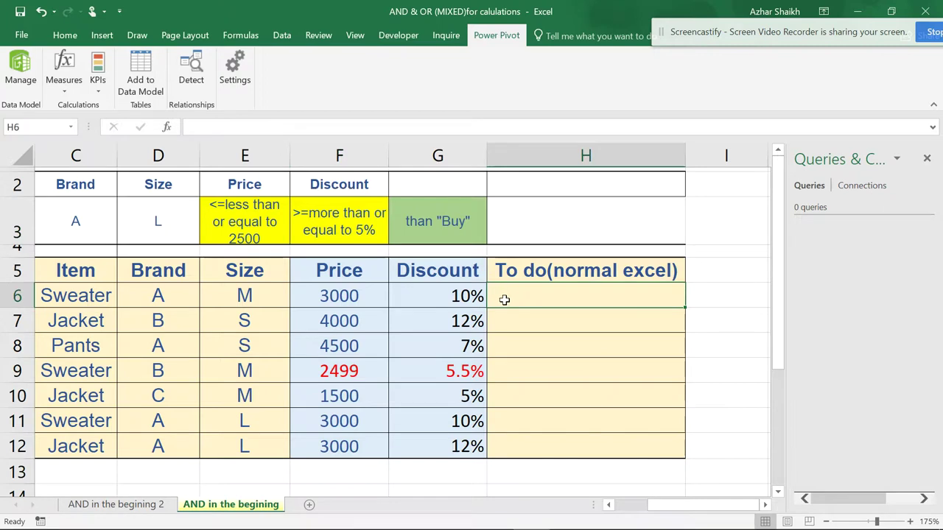
pyautogui.click(312, 316)
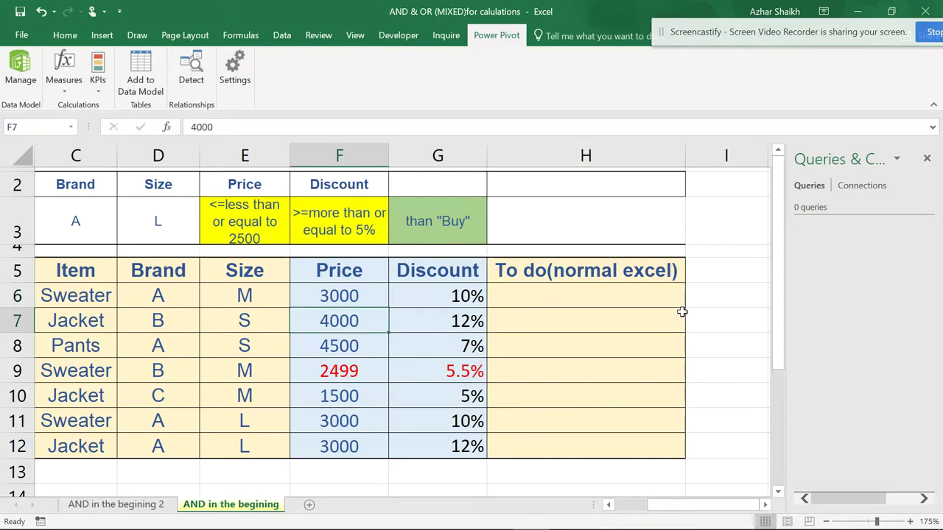
pyautogui.click(557, 296)
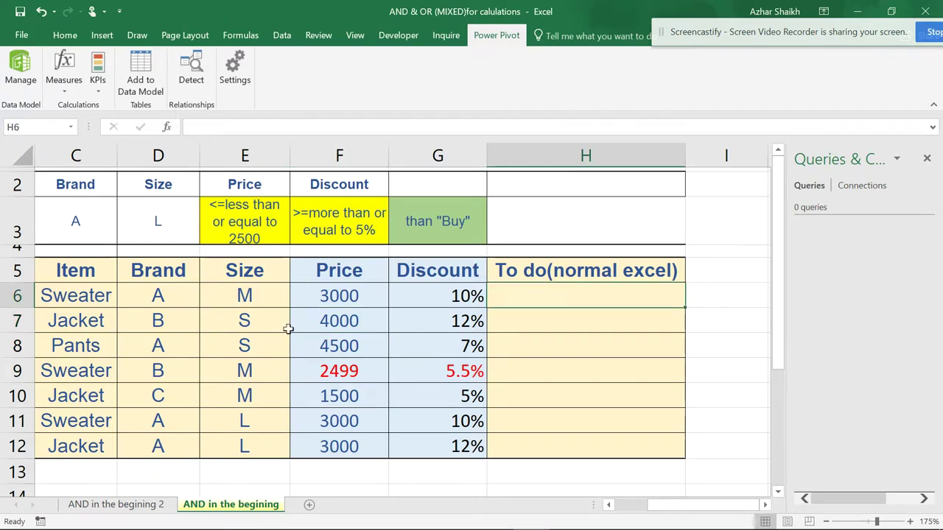
pyautogui.click(306, 316)
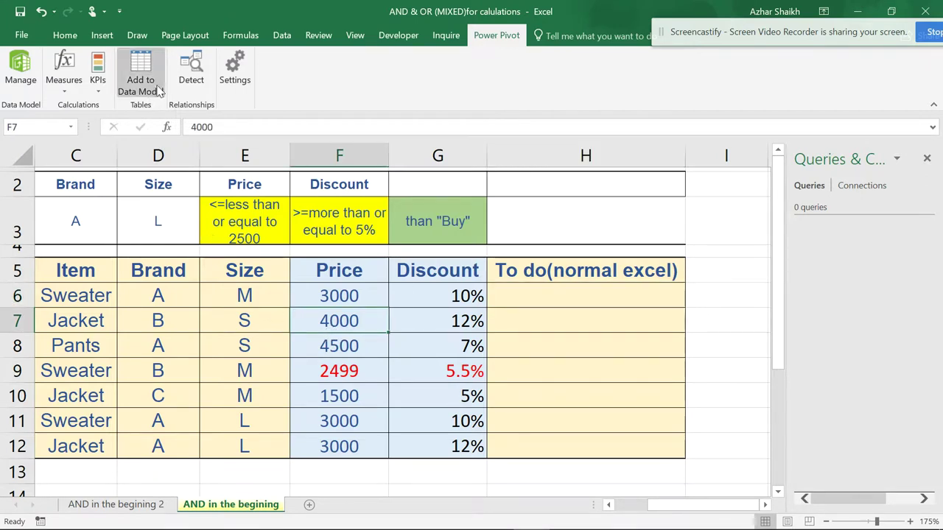
# Convert the product data range into an Excel table via Quick Analysis.
pyautogui.rightClick(320, 328)
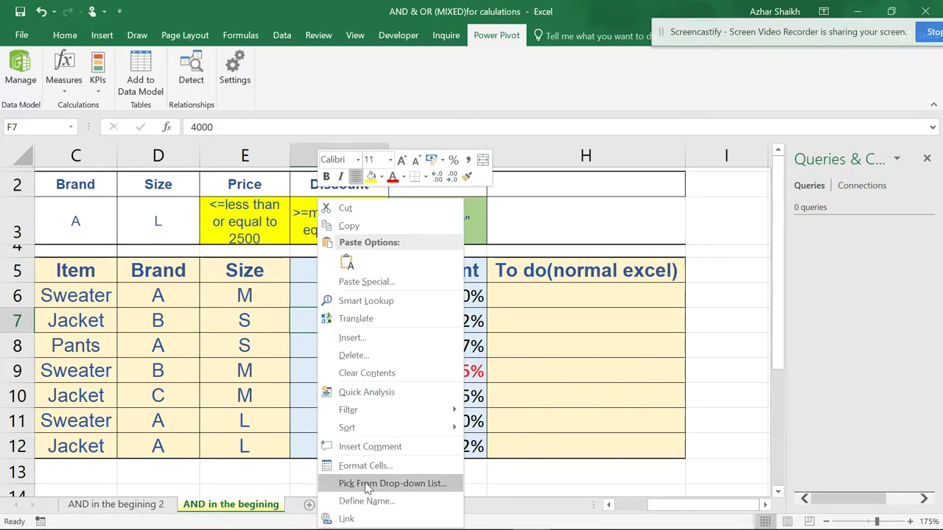
pyautogui.click(373, 384)
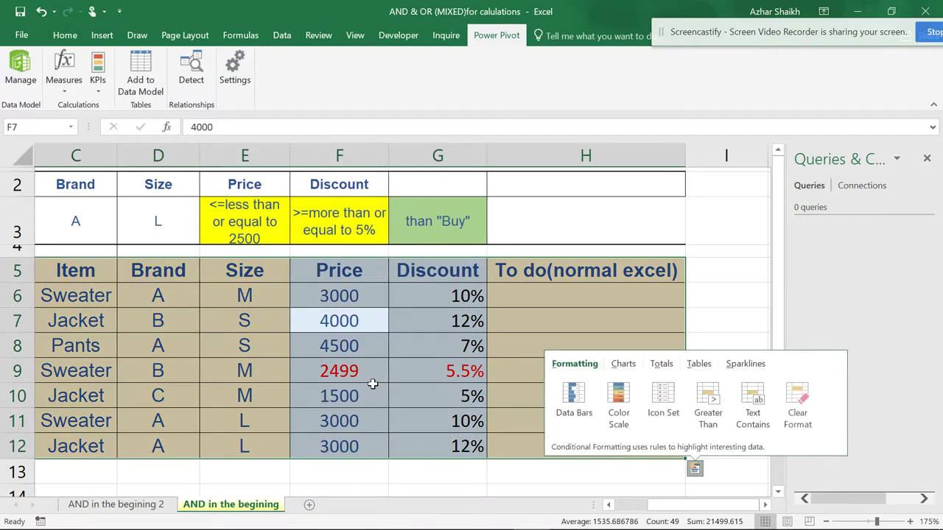
pyautogui.click(700, 363)
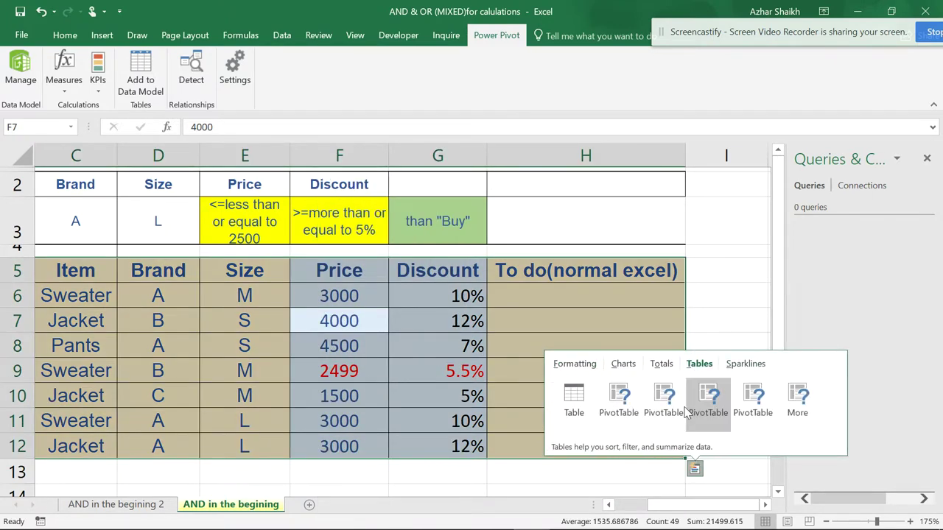
pyautogui.click(578, 398)
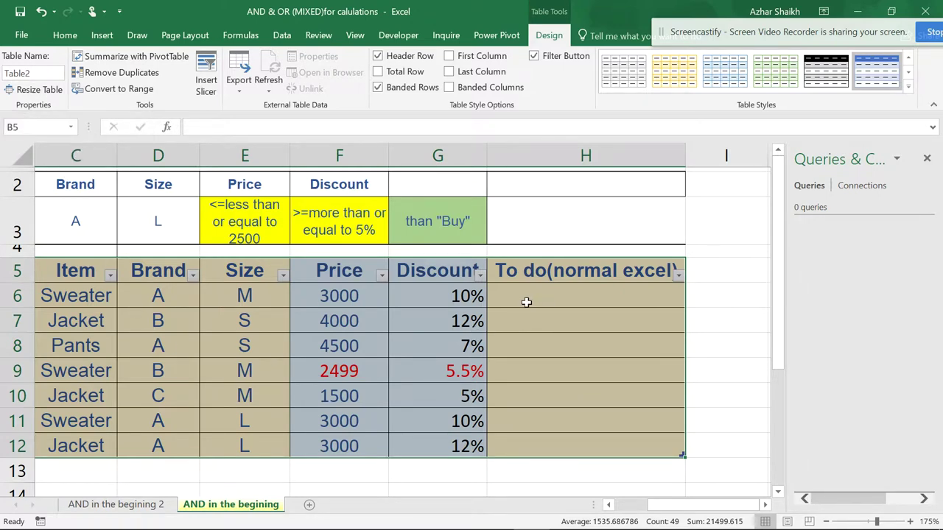
# Rename the table to PQ, then begin a formula in H6.
pyautogui.moveTo(40, 73); pyautogui.dragTo(2, 73)
pyautogui.press('capslock')
pyautogui.write('PQ')
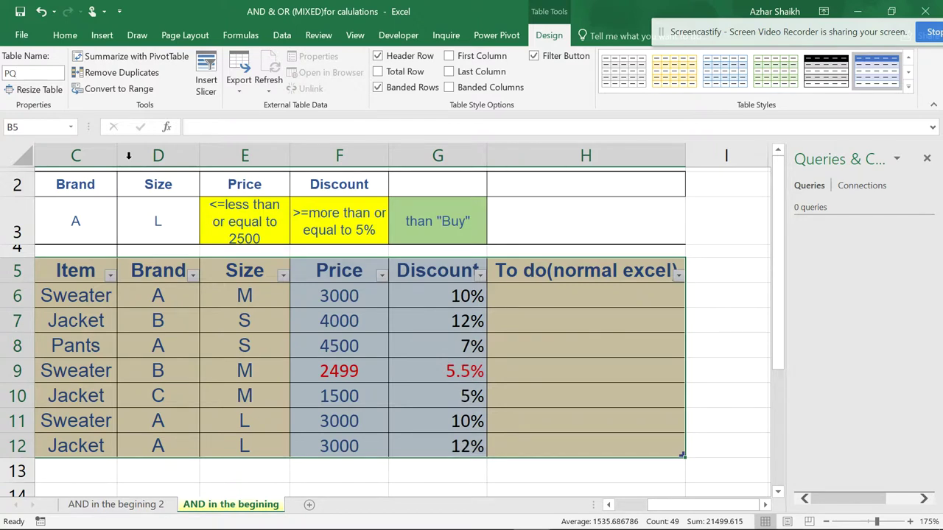
pyautogui.click(537, 290)
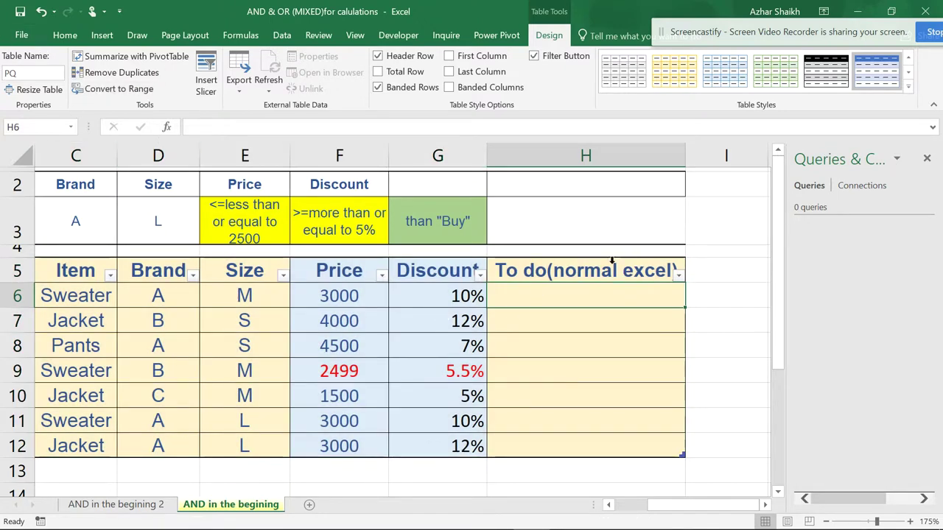
pyautogui.write('=')
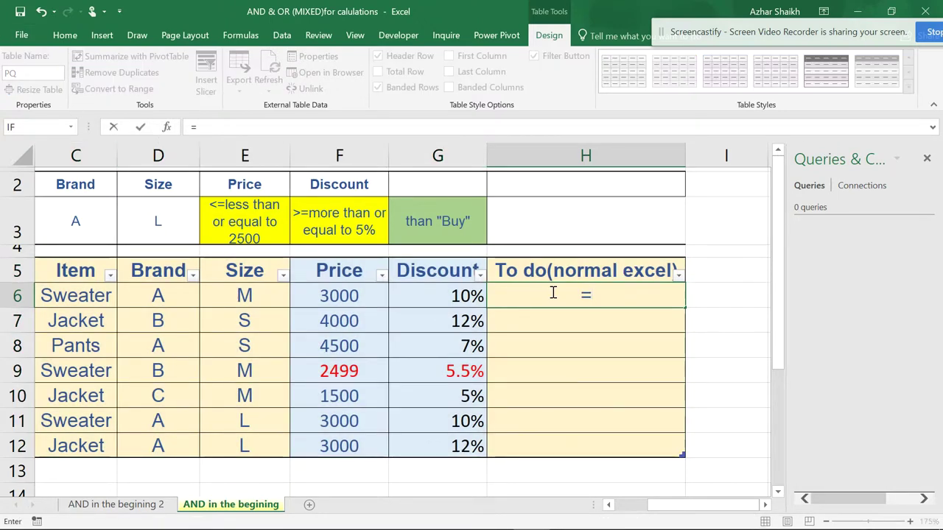
pyautogui.click(336, 296)
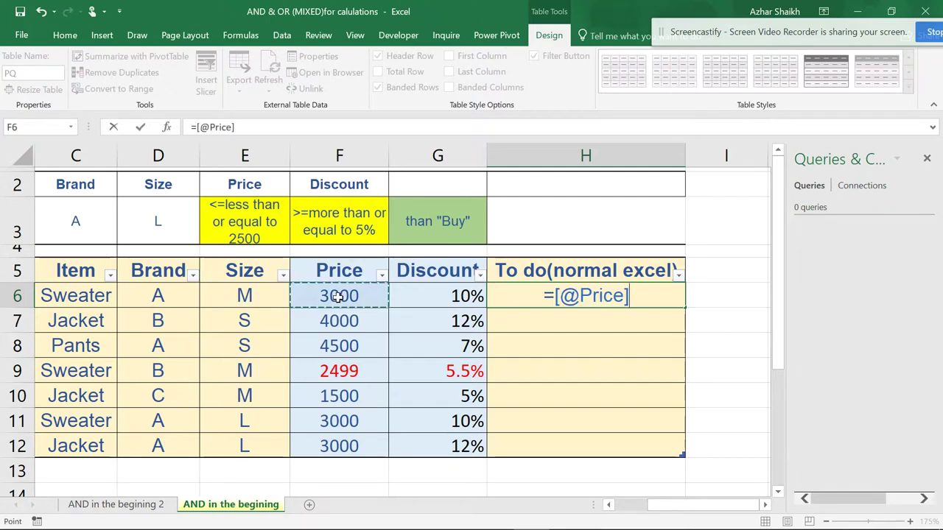
pyautogui.write('<=')
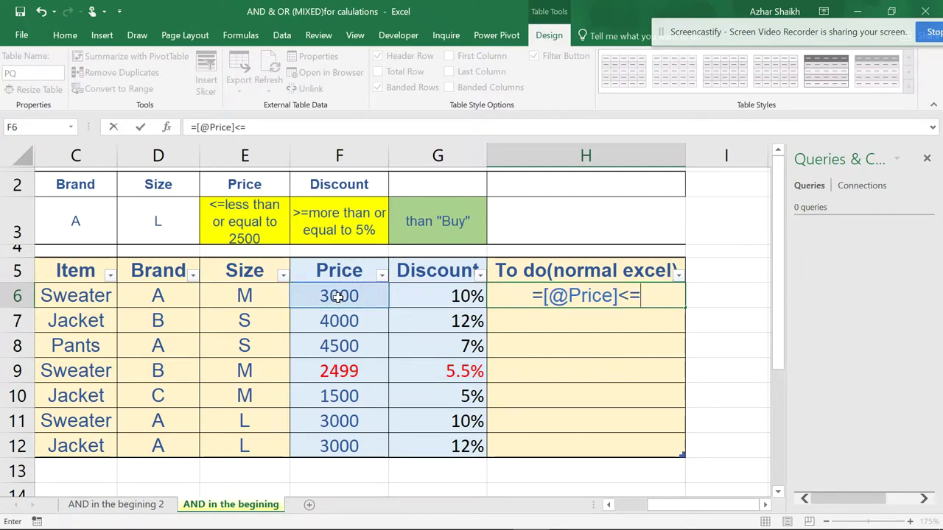
pyautogui.write('250')
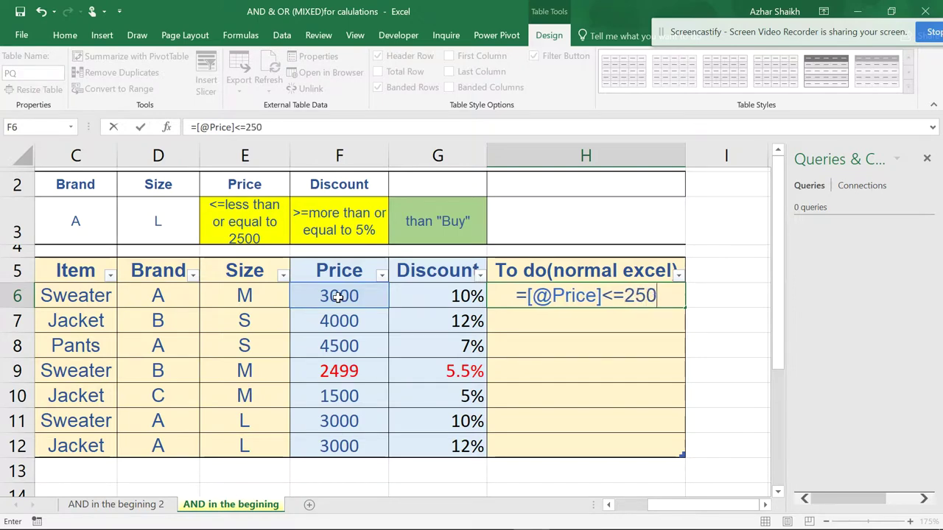
pyautogui.write('0,')
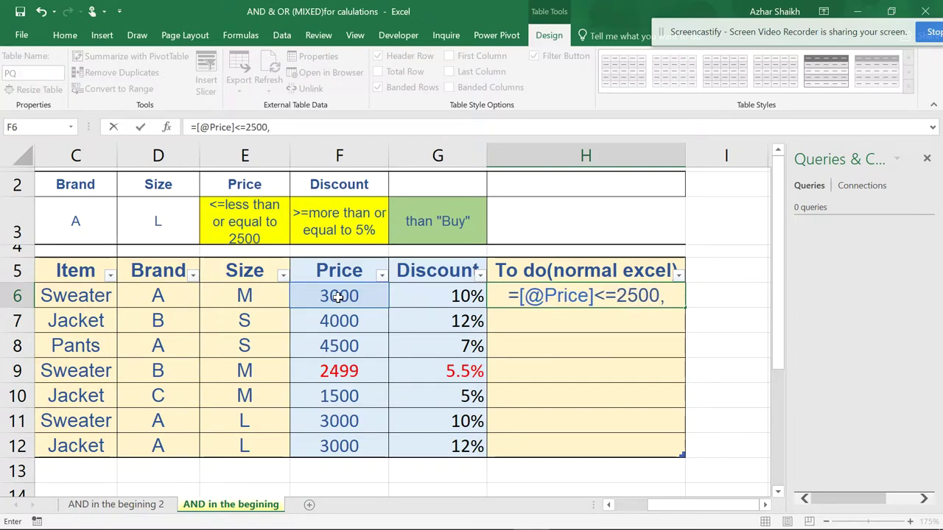
pyautogui.click(519, 293)
pyautogui.write('AND(')
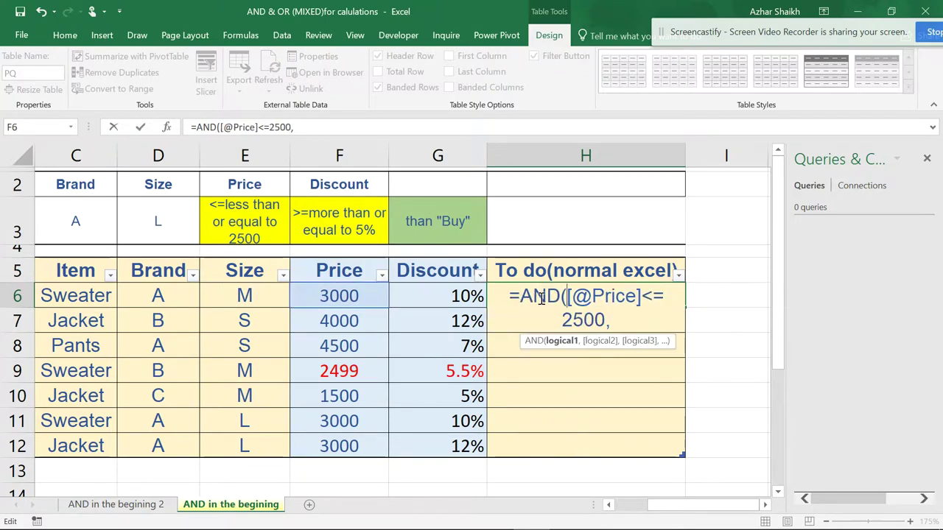
pyautogui.click(615, 321)
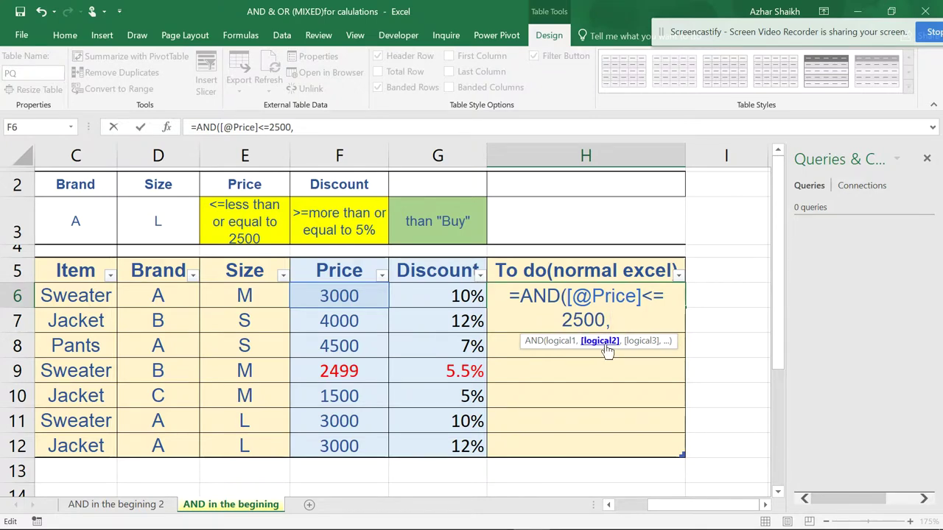
pyautogui.click(435, 297)
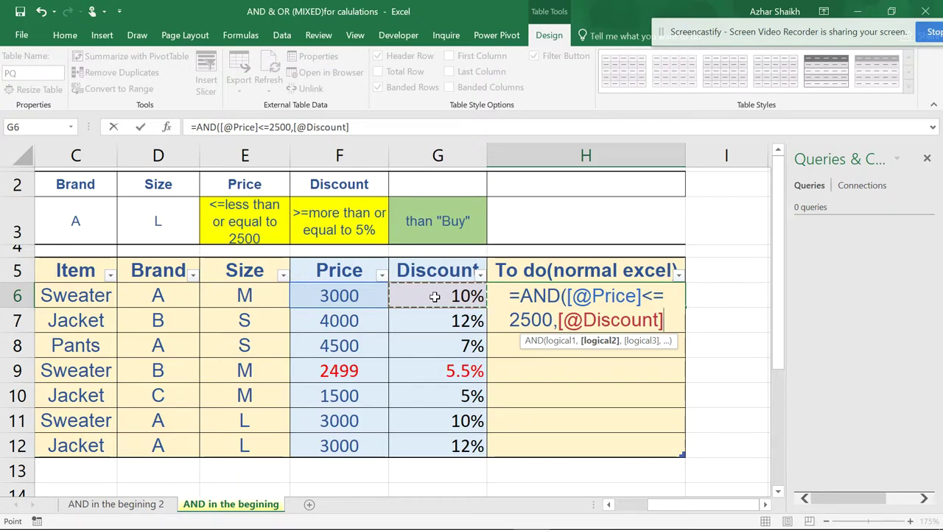
pyautogui.write('>=')
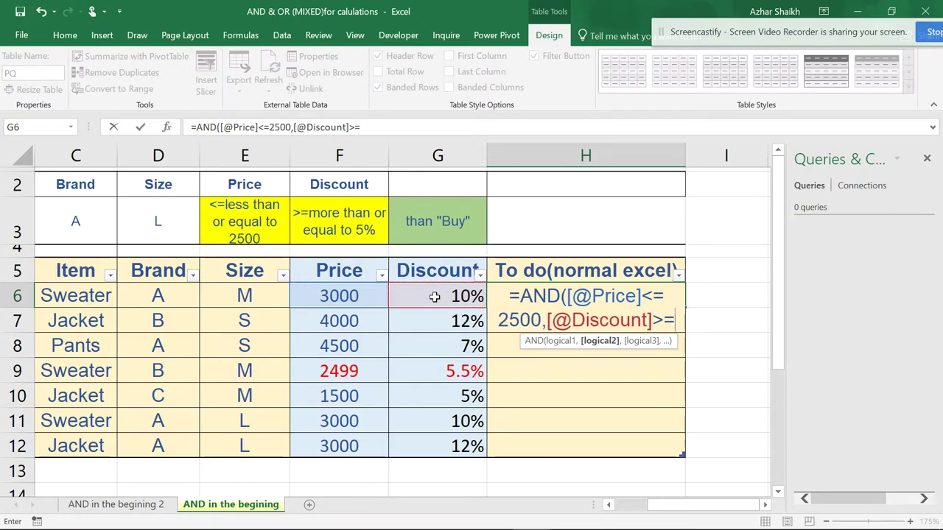
pyautogui.write('55')
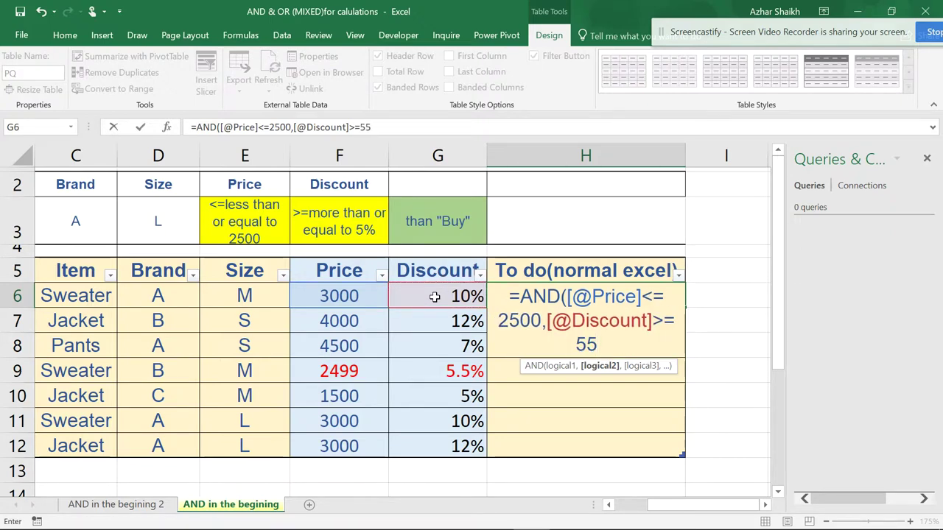
pyautogui.press('BackSpace')
pyautogui.write('%)')
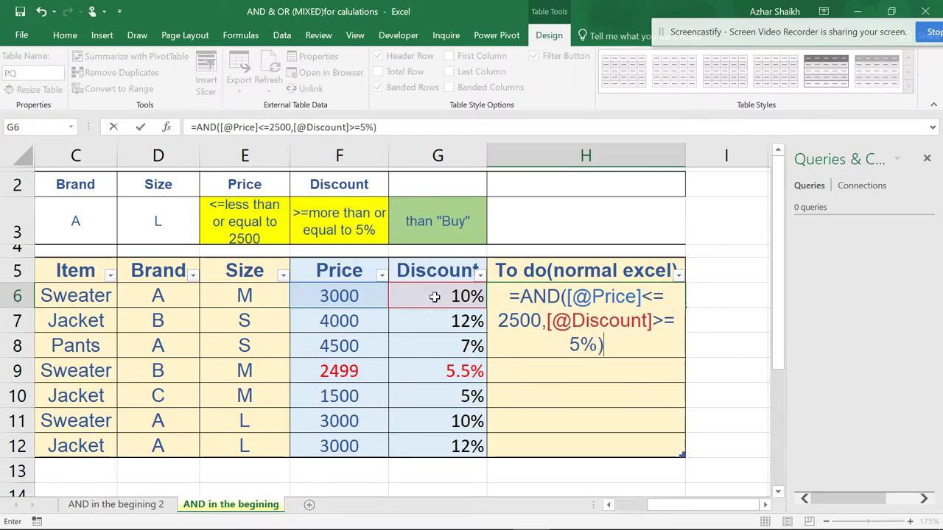
pyautogui.press('Return')
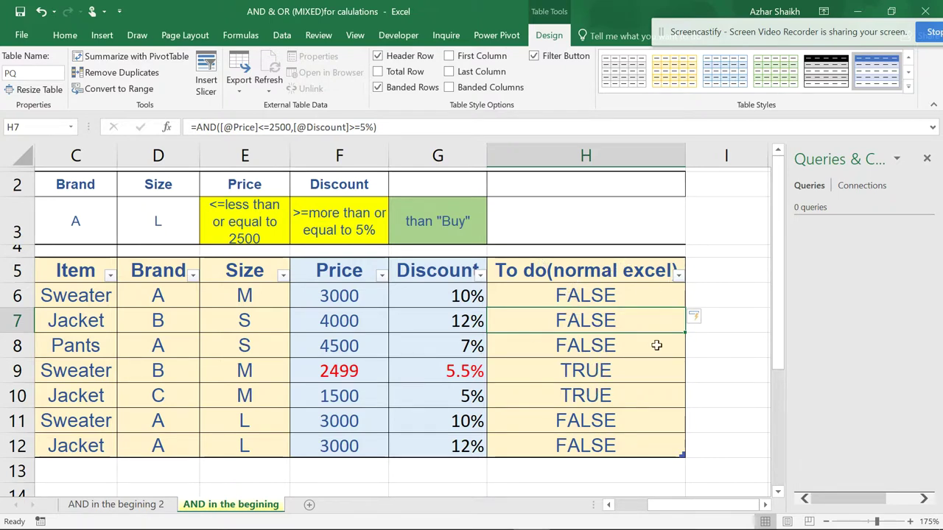
pyautogui.click(660, 296)
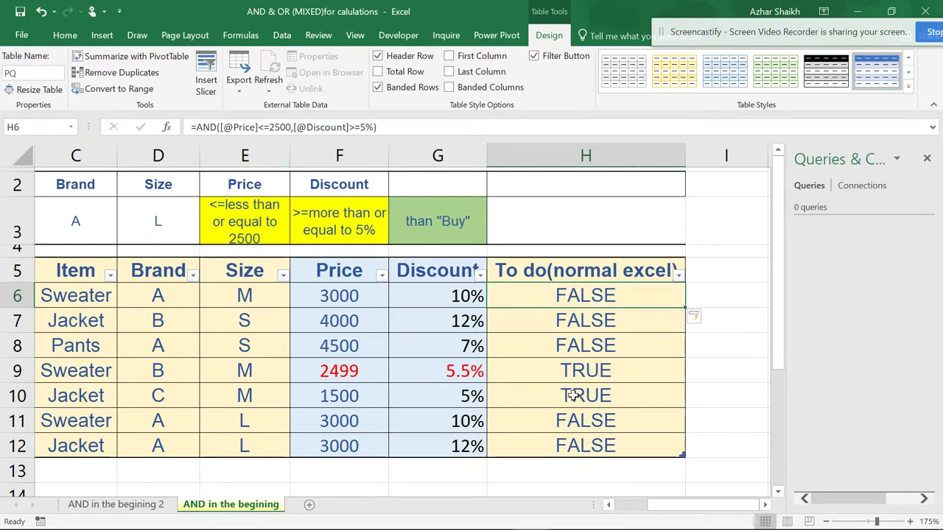
# Wrap the H6 AND test in IF so it returns "Buy" or "Don't buy".
pyautogui.click(202, 127)
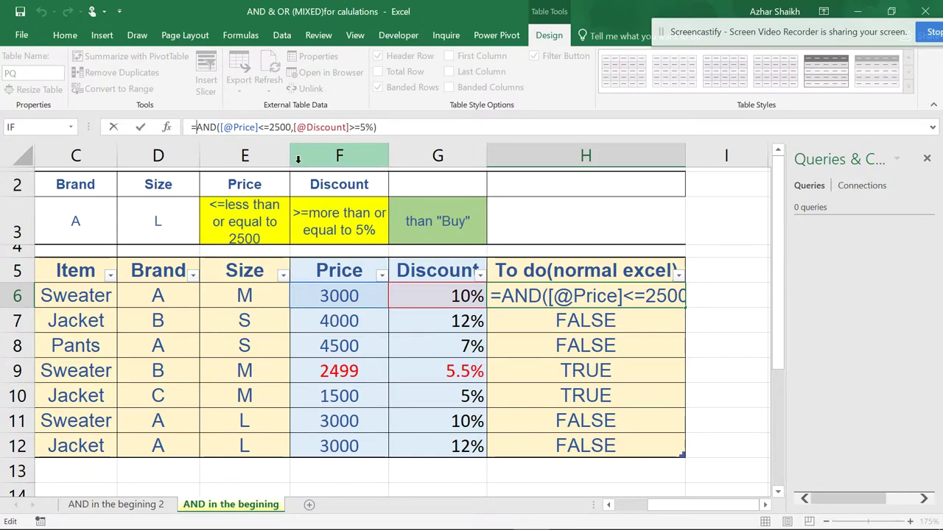
pyautogui.write('IF(')
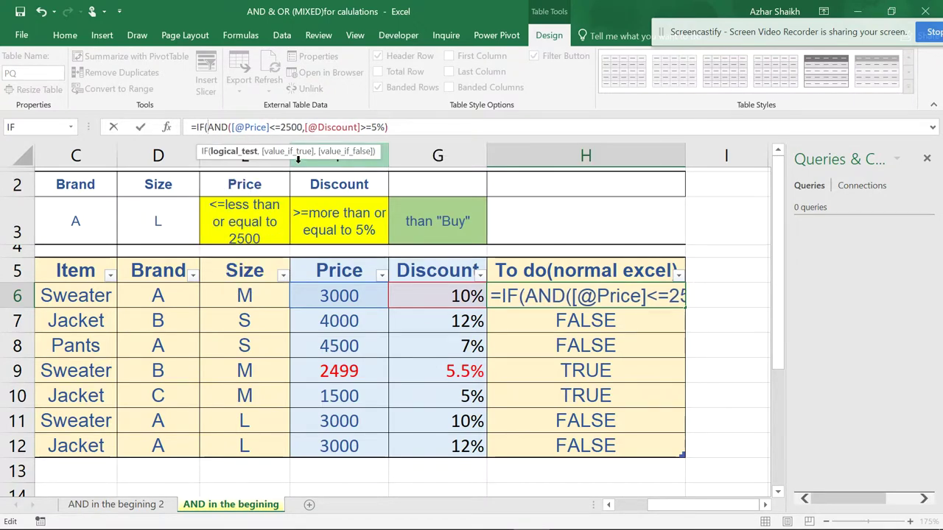
pyautogui.write(',')
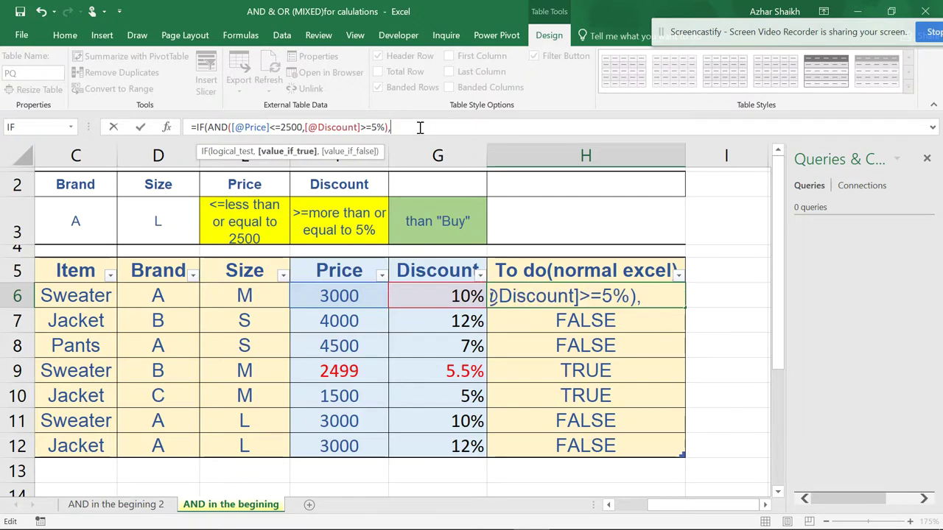
pyautogui.write('"BUY')
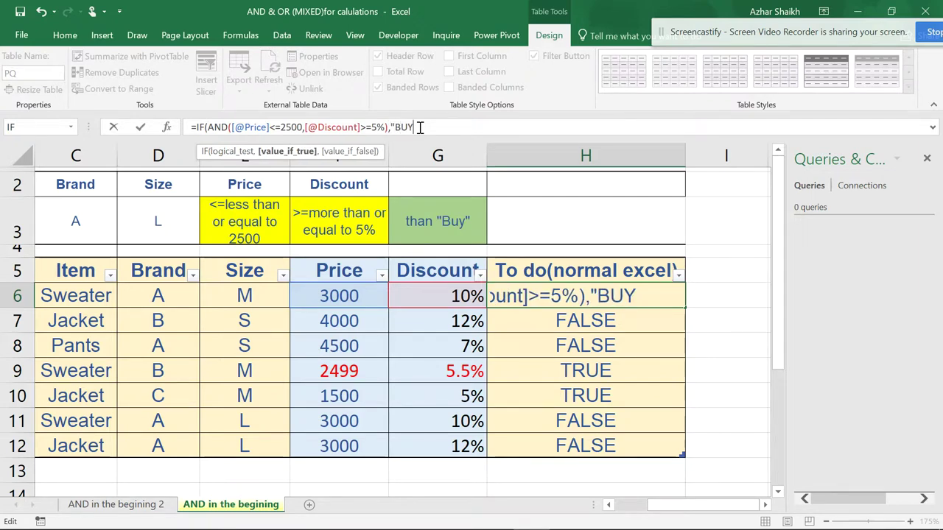
pyautogui.press('BackSpace')
pyautogui.press('capslock')
pyautogui.write('uy",')
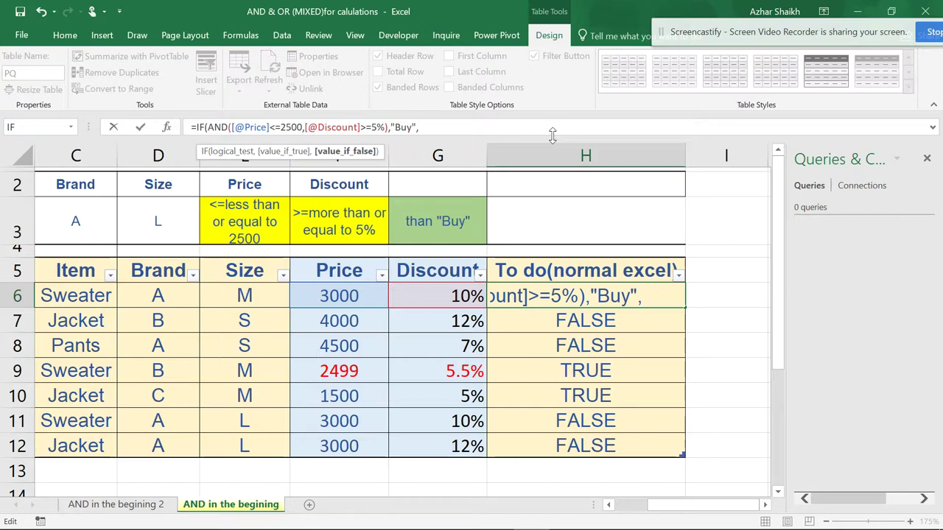
pyautogui.write('"D')
pyautogui.write("on't buy")
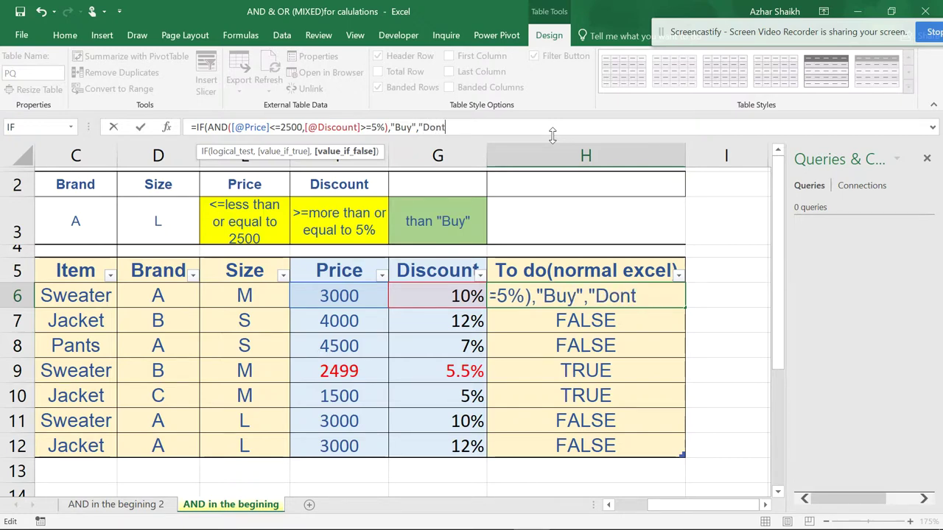
pyautogui.write('")')
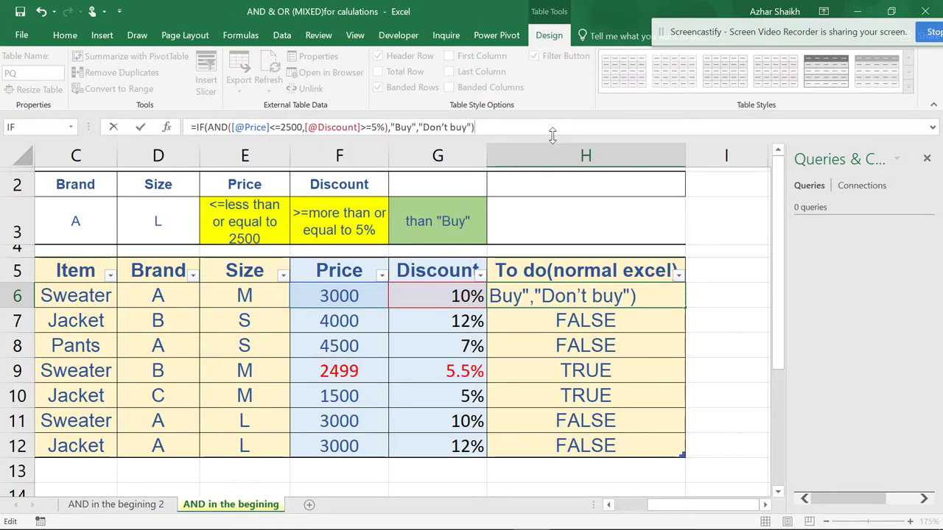
pyautogui.press('Return')
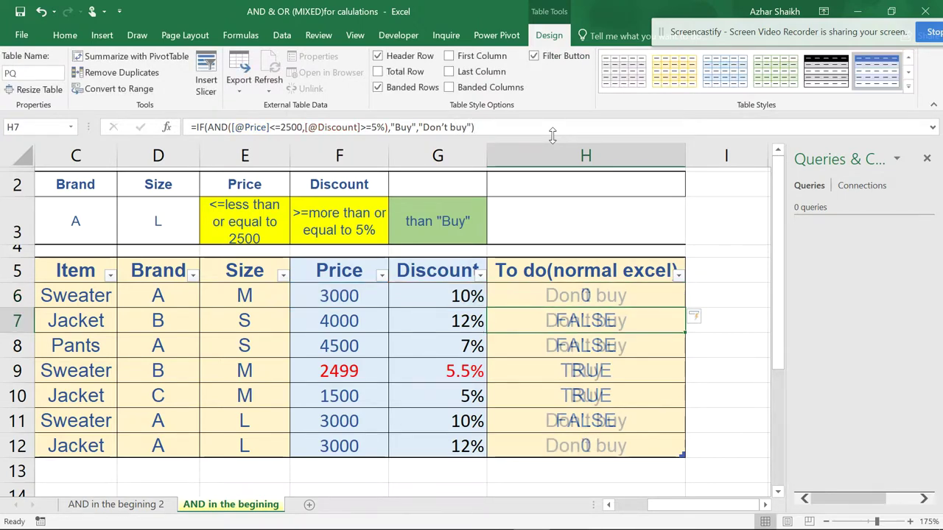
# Check the Buy rows 9 and 10 against their 2499 price and 5%/5.5% discounts.
pyautogui.click(603, 369)
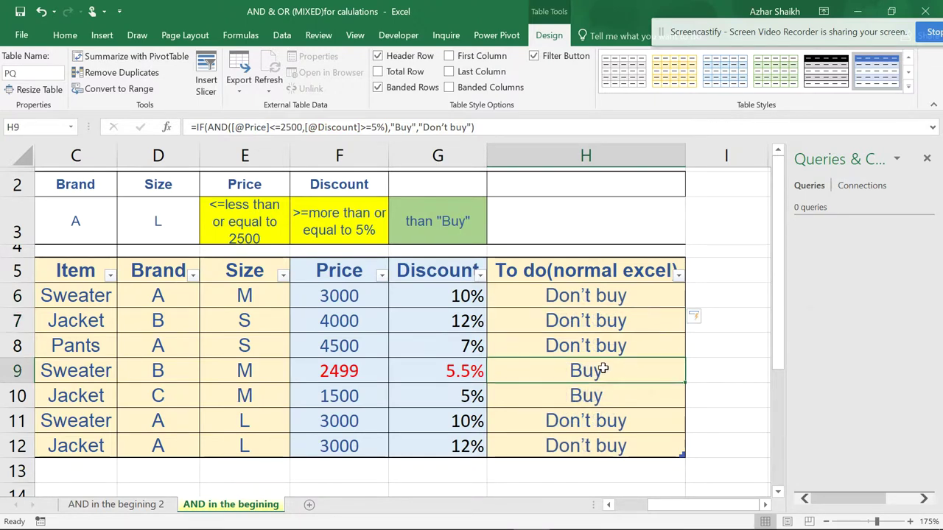
pyautogui.click(606, 391)
pyautogui.click(356, 378)
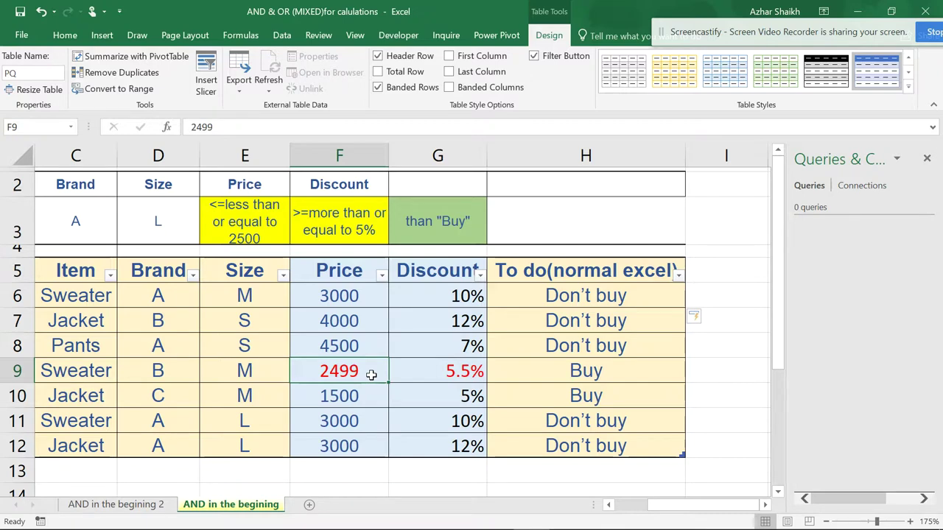
pyautogui.click(466, 398)
pyautogui.click(464, 374)
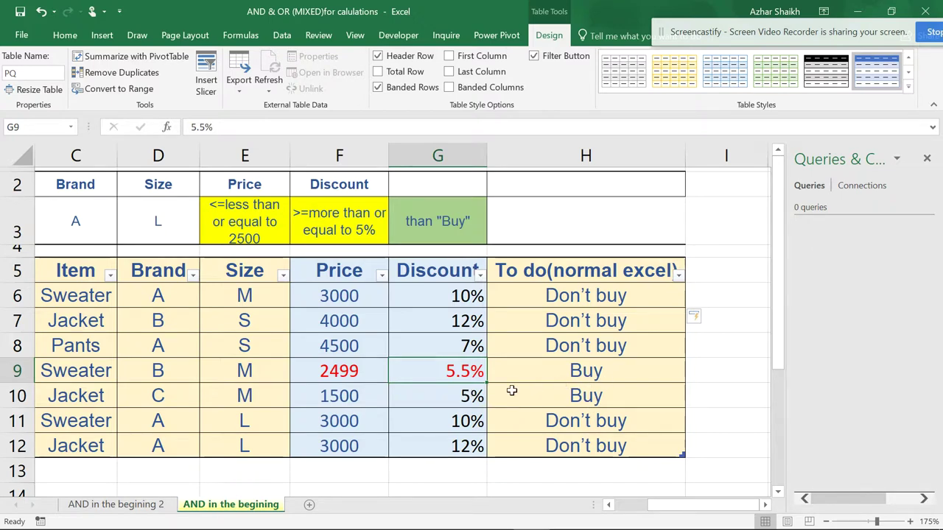
pyautogui.click(403, 349)
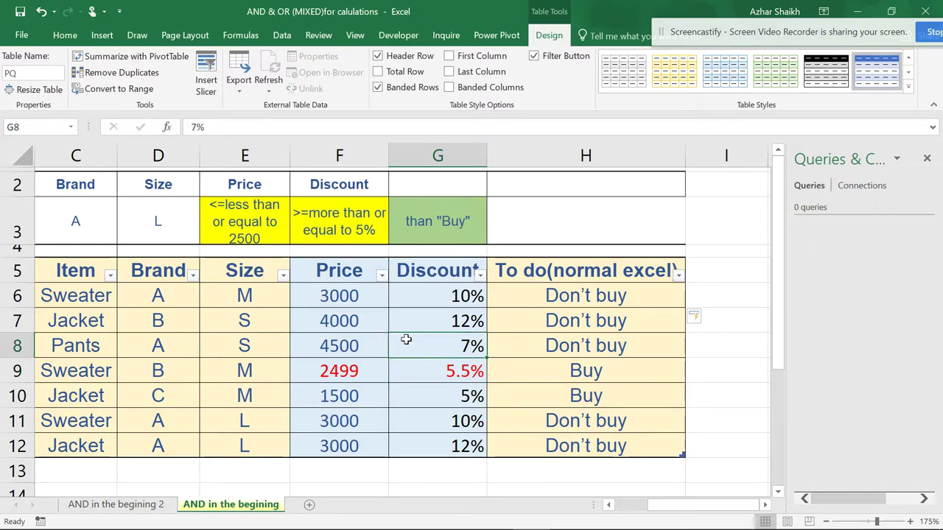
# Select the whole PQ table (B6:H12) from the Name Box and load it into Power Query.
pyautogui.click(282, 36)
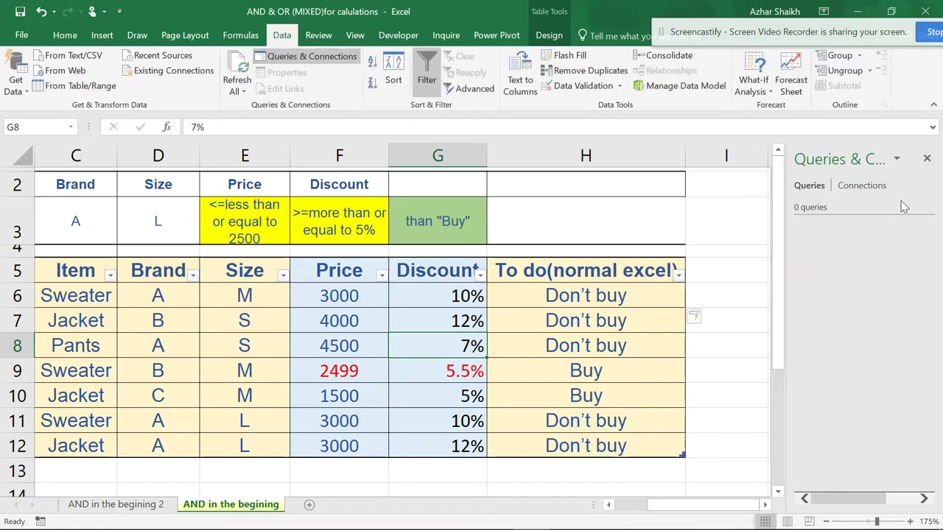
pyautogui.click(329, 296)
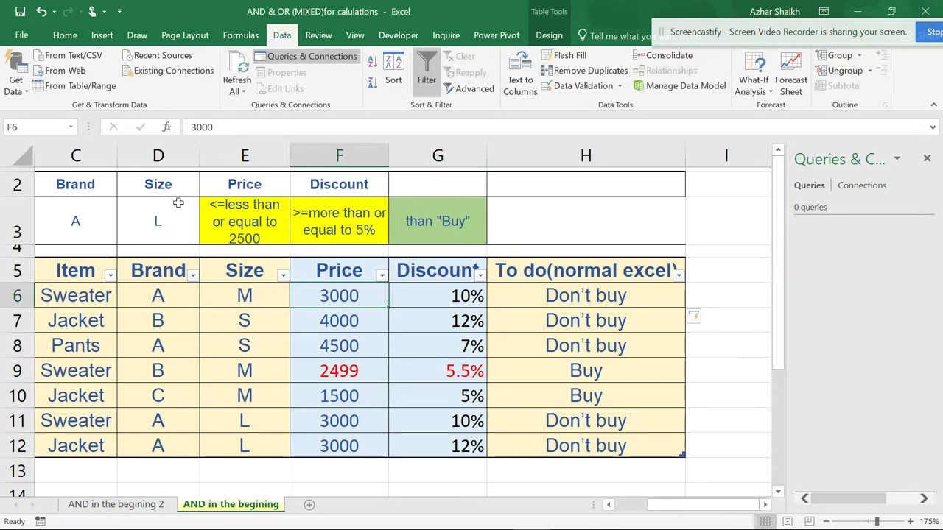
pyautogui.click(70, 126)
pyautogui.click(71, 149)
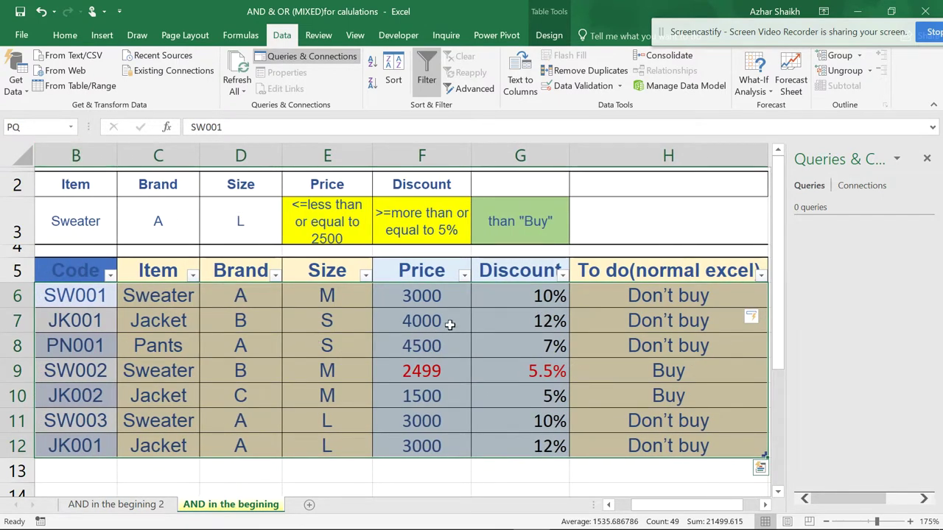
pyautogui.click(94, 89)
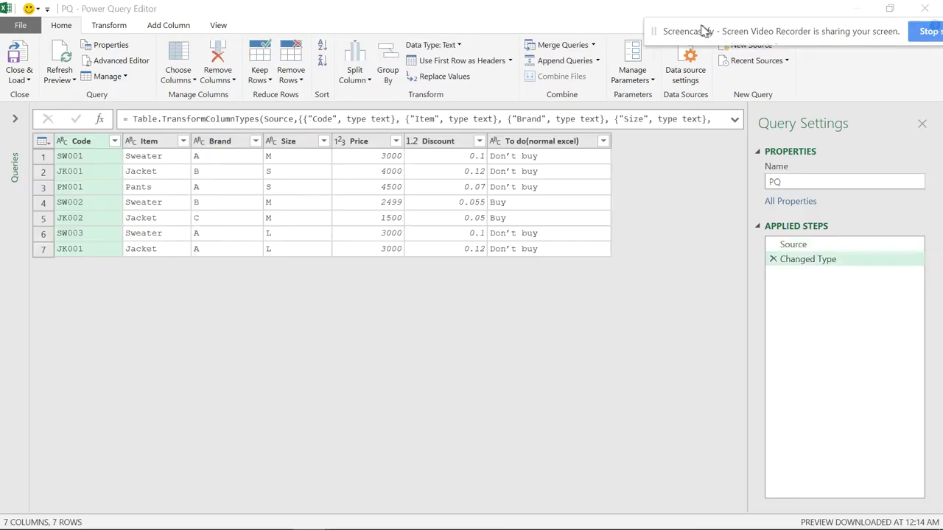
# Look at the Conditional Column dialog and the To do filter list, closing both unchanged.
pyautogui.moveTo(623, 10); pyautogui.dragTo(593, 14)
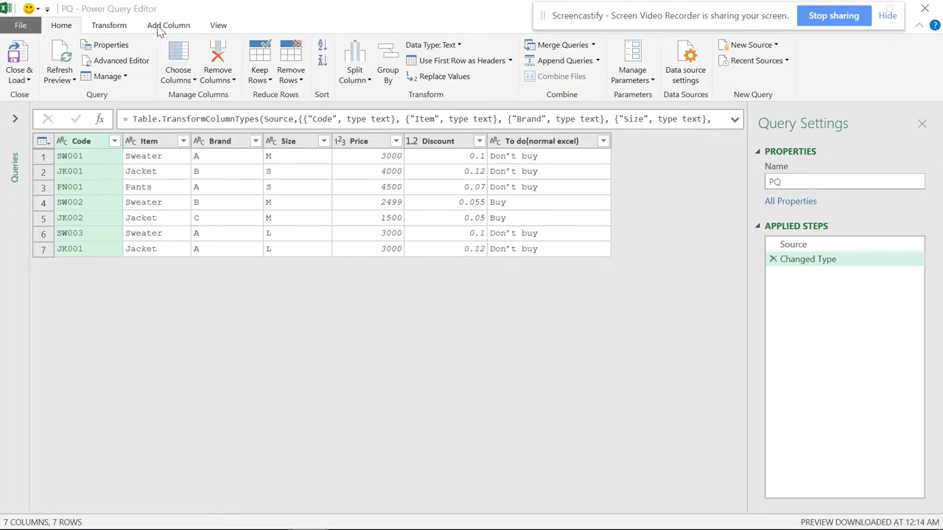
pyautogui.click(180, 27)
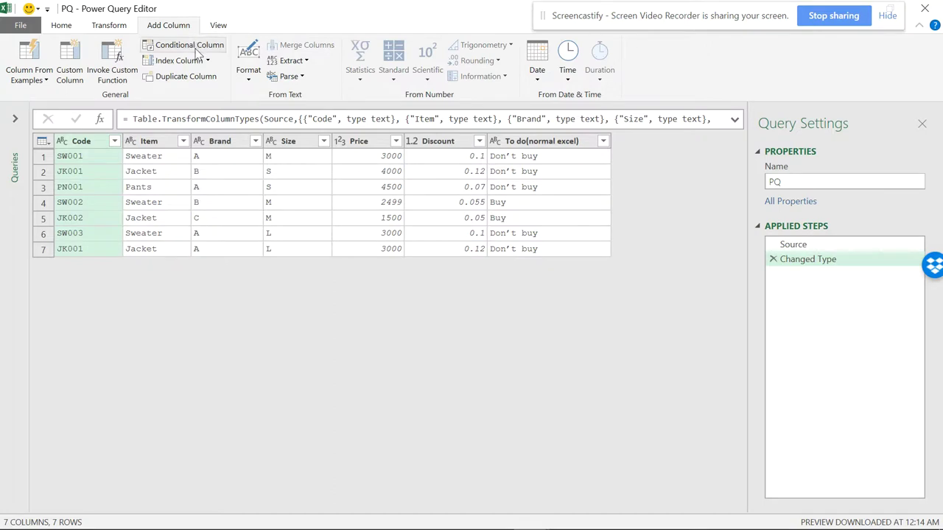
pyautogui.click(198, 49)
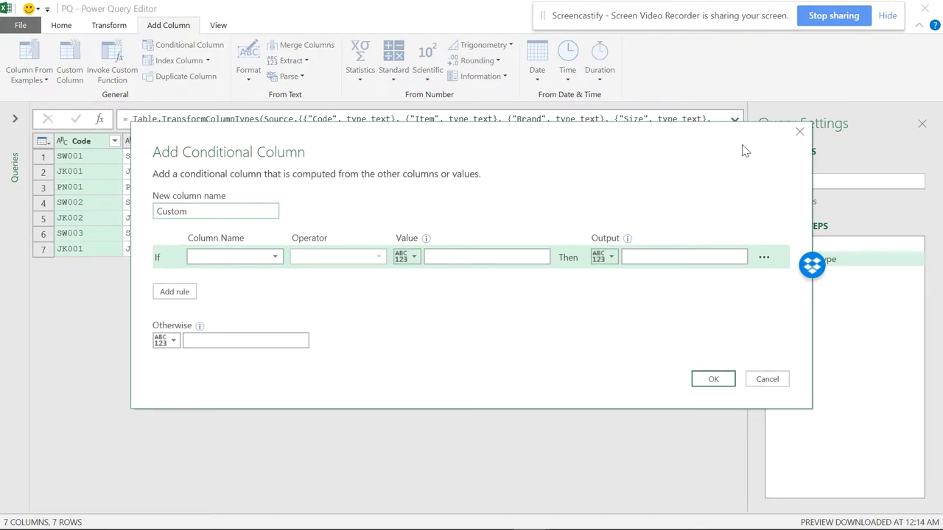
pyautogui.click(800, 132)
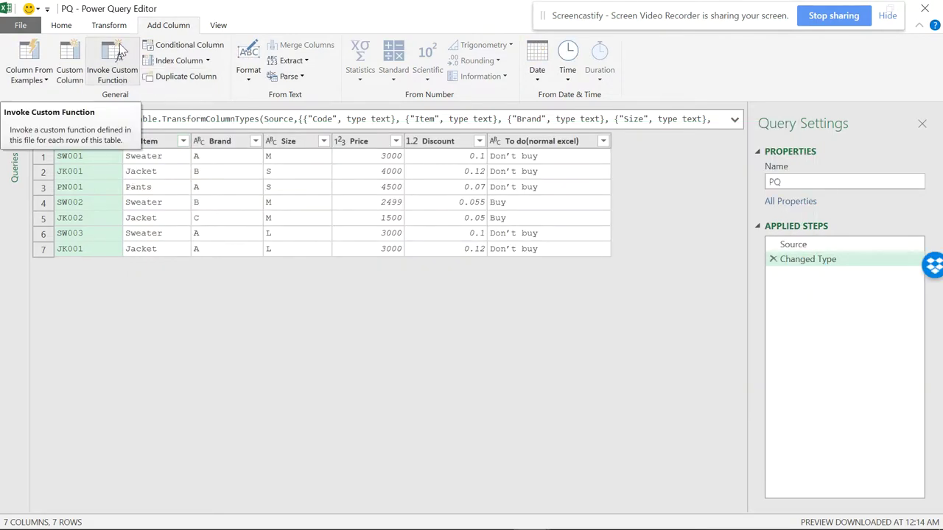
pyautogui.click(604, 142)
pyautogui.moveTo(547, 258)
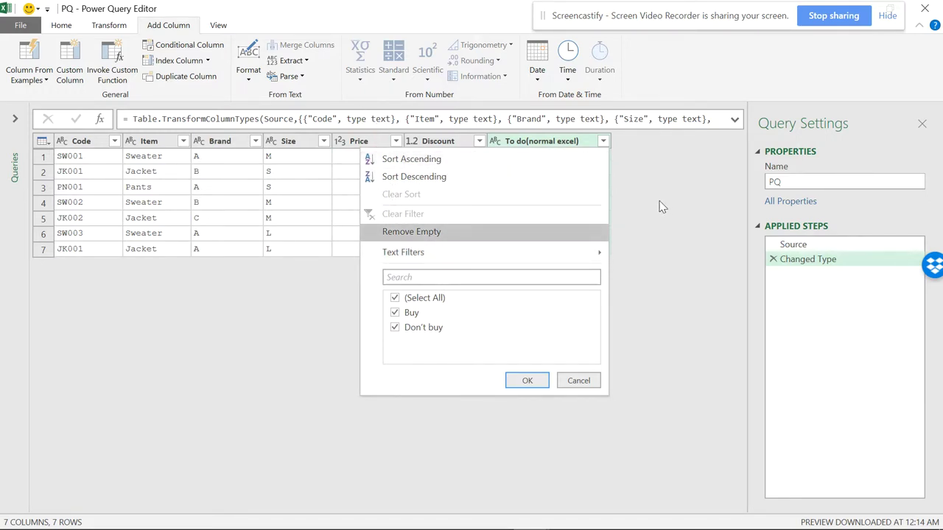
pyautogui.click(632, 163)
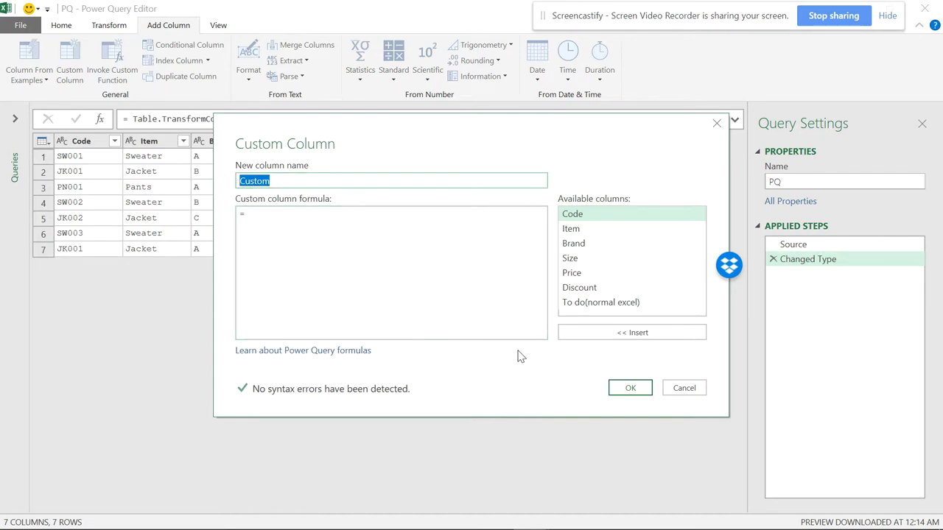
# Name the custom column PQ and start its if formula.
pyautogui.press('capslock')
pyautogui.write('PQ')
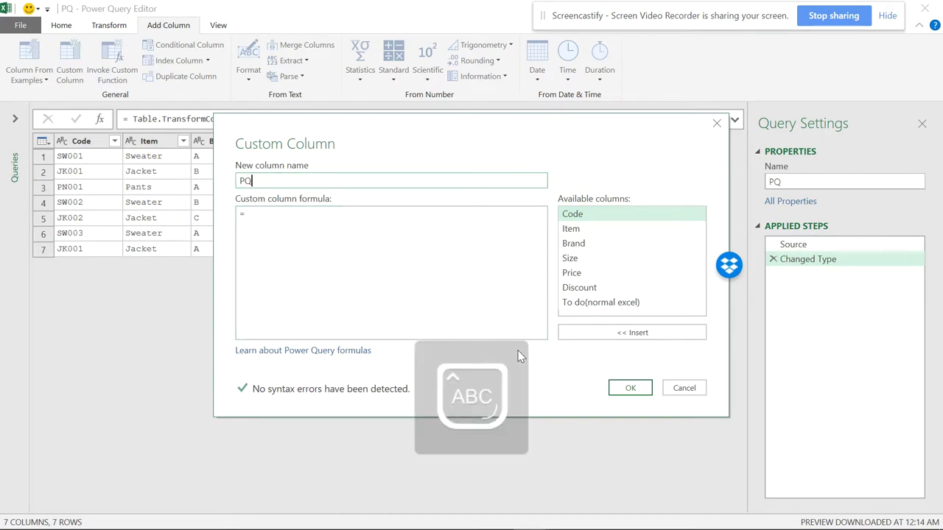
pyautogui.click(286, 222)
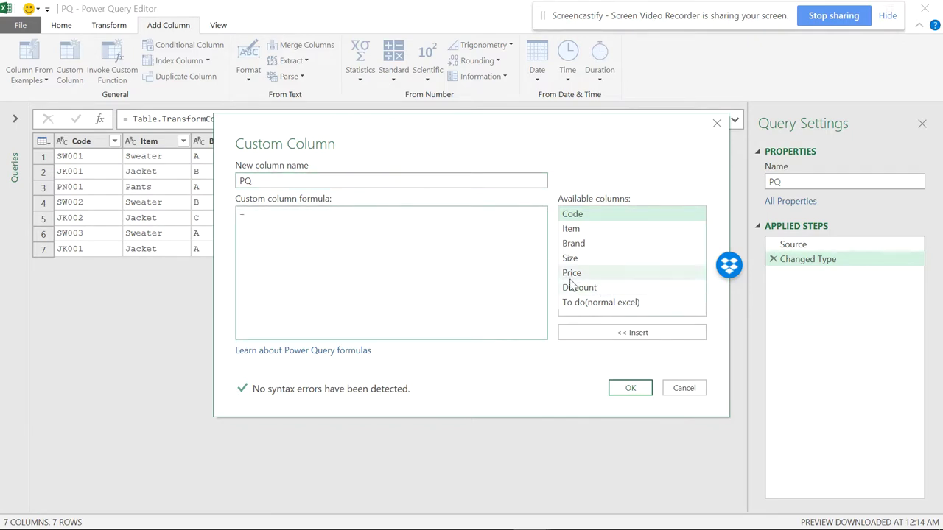
pyautogui.write('I')
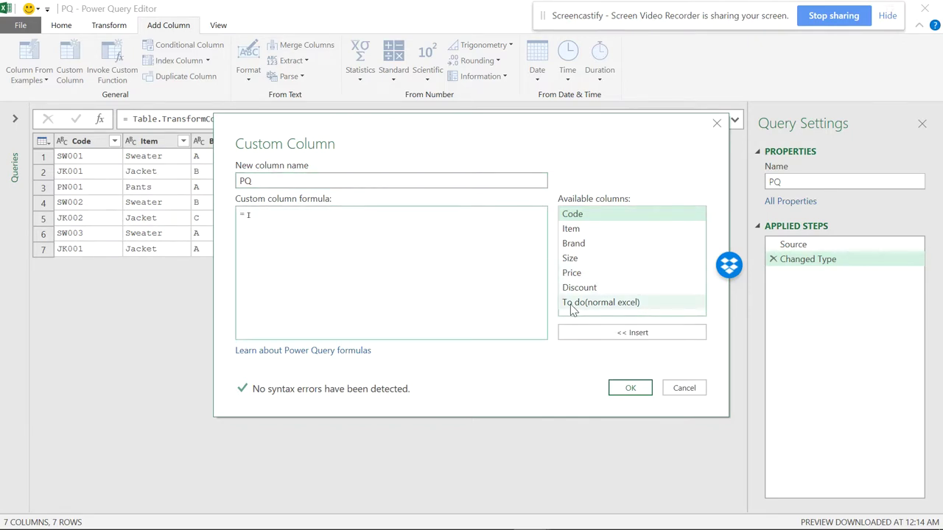
pyautogui.press('BackSpace')
pyautogui.press('capslock')
pyautogui.write('if ')
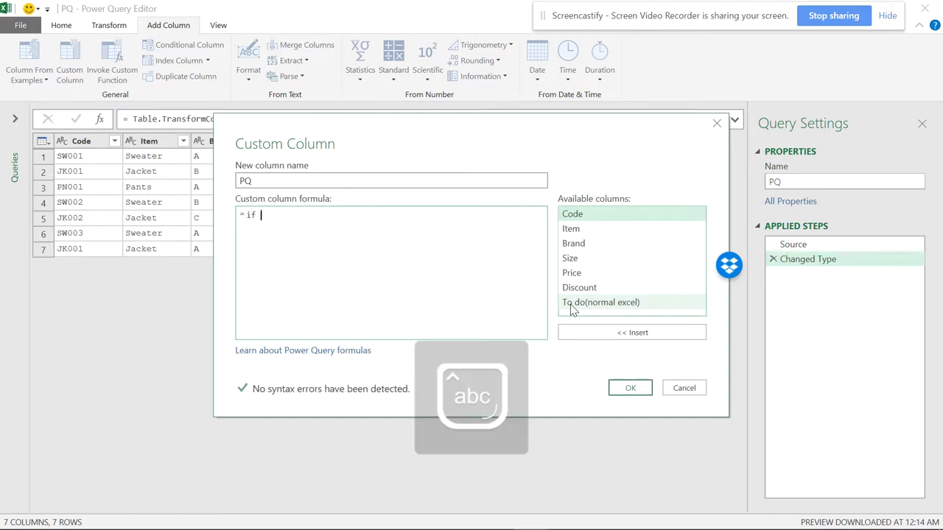
pyautogui.write('then else')
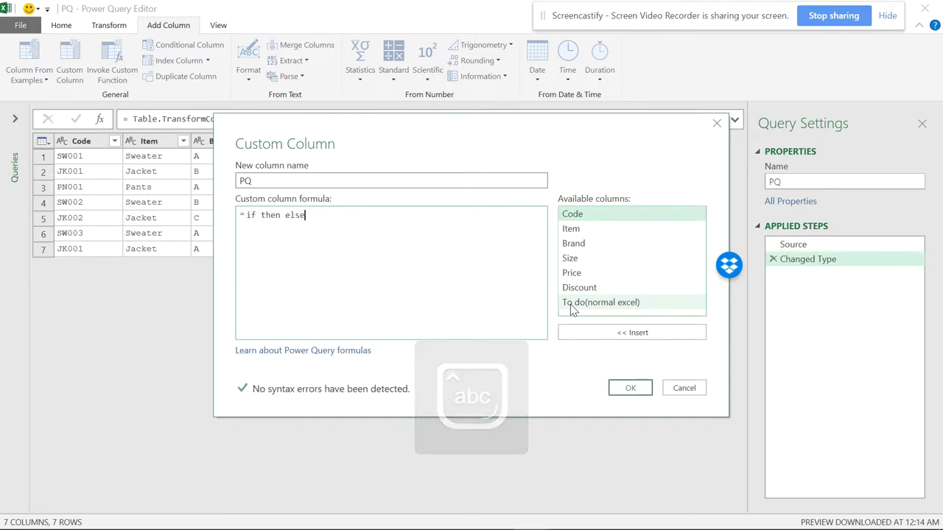
pyautogui.press('BackSpace')
pyautogui.press('BackSpace')
pyautogui.press('BackSpace')
pyautogui.press('BackSpace')
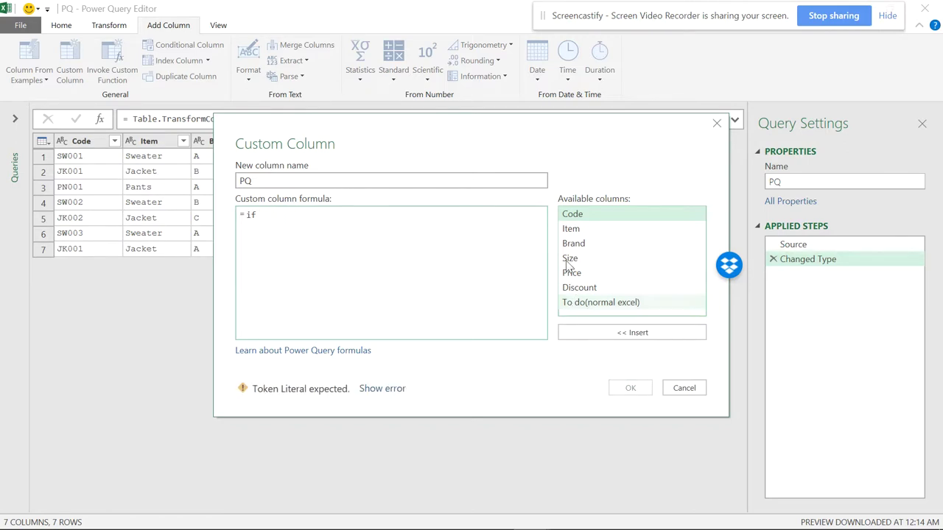
# Build the condition [Price]<=2500 and [Discount]>=5 with a "Buy" result.
pyautogui.doubleClick(572, 273)
pyautogui.write('<=2500 and')
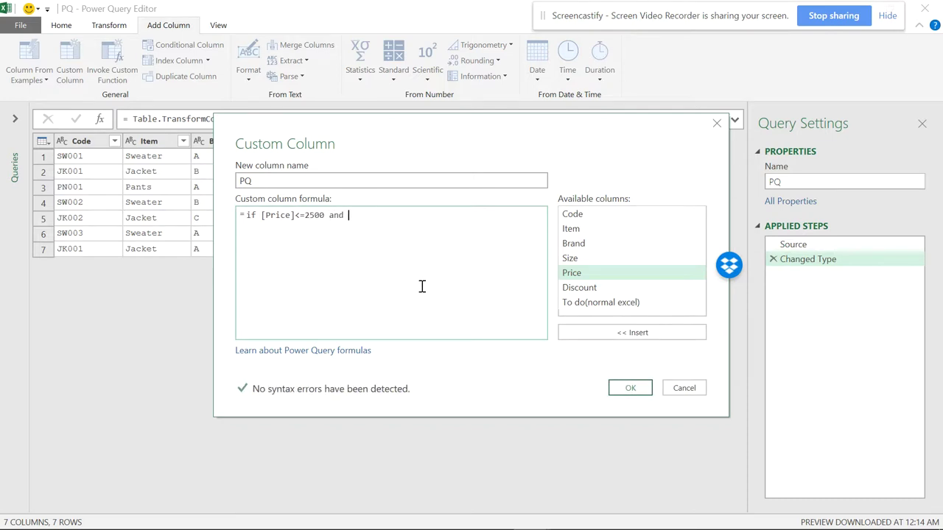
pyautogui.doubleClick(579, 287)
pyautogui.write('>=')
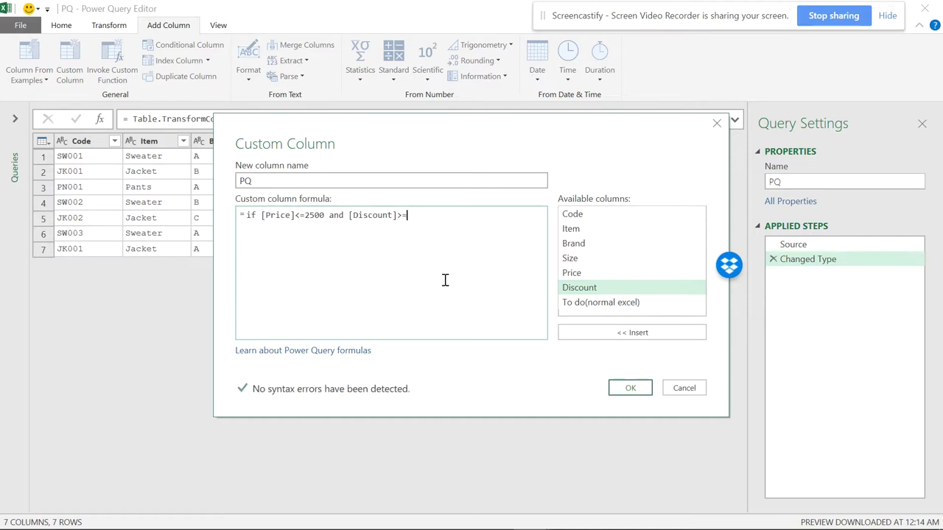
pyautogui.write('5')
pyautogui.press('BackSpace')
pyautogui.write('%')
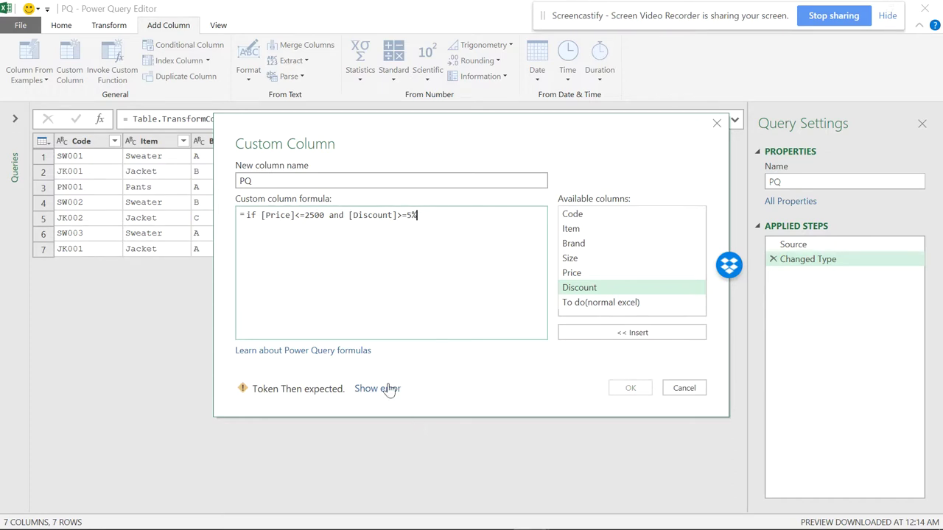
pyautogui.write('else buy')
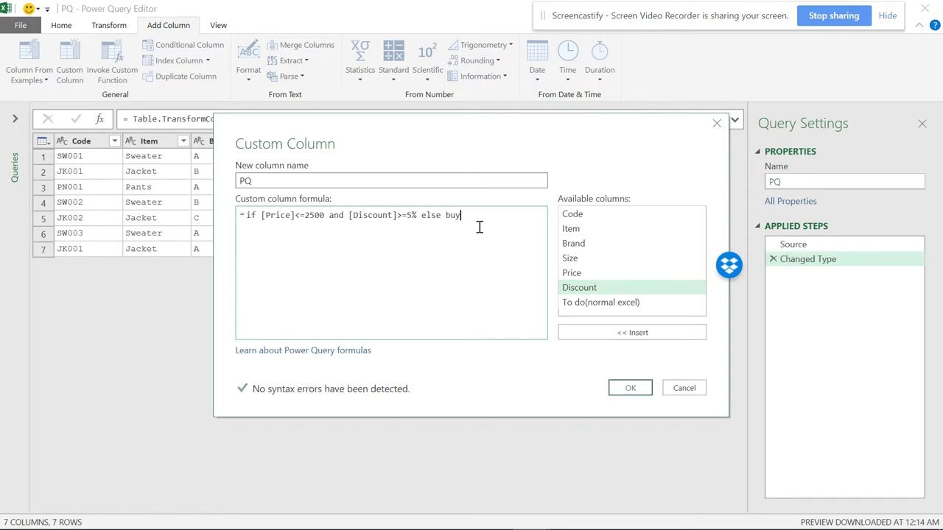
pyautogui.press('BackSpace')
pyautogui.press('BackSpace')
pyautogui.press('BackSpace')
pyautogui.write('"')
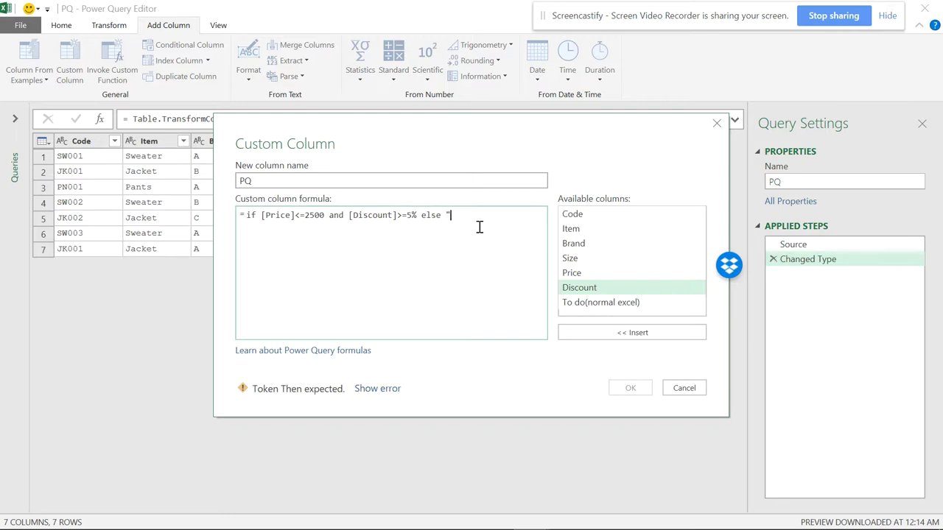
pyautogui.write('Buy')
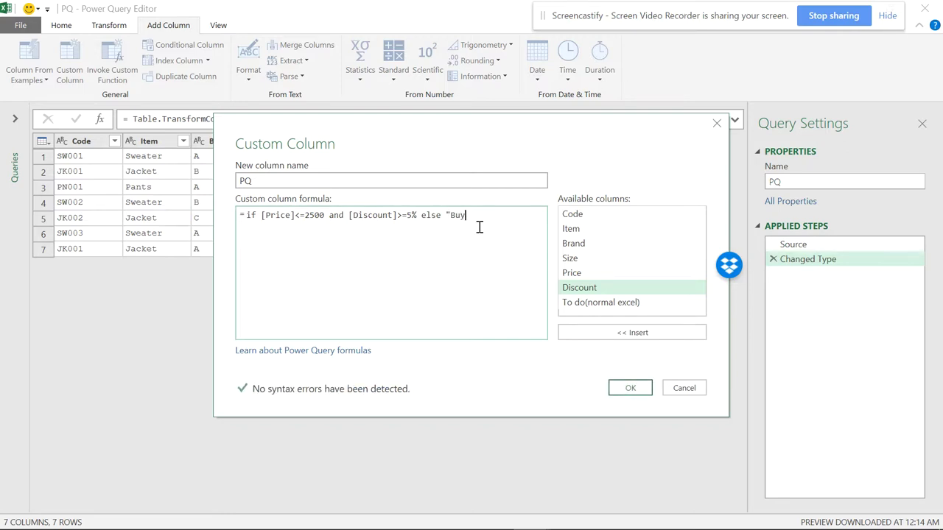
pyautogui.write('"')
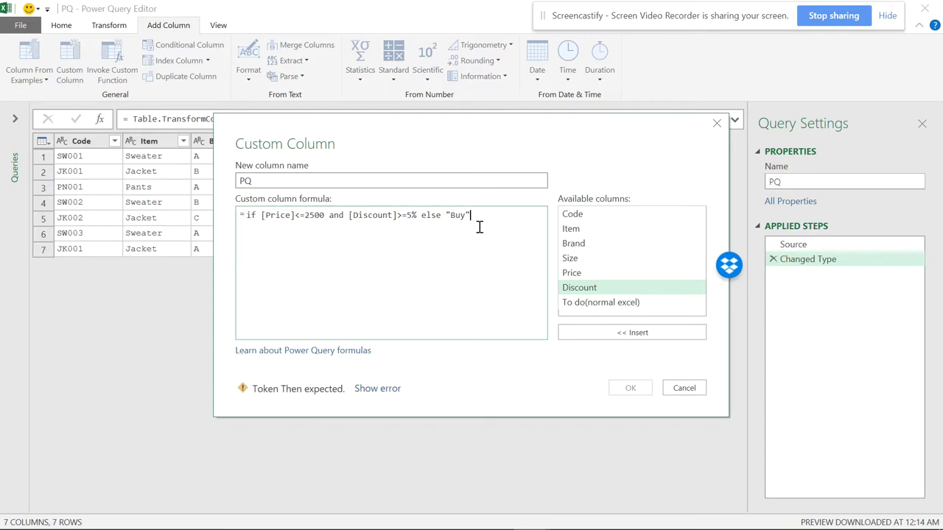
# Fix the then keyword, add else "Dont Buy", drop the percent sign and create the column.
pyautogui.doubleClick(429, 215)
pyautogui.write('then')
pyautogui.click(511, 214)
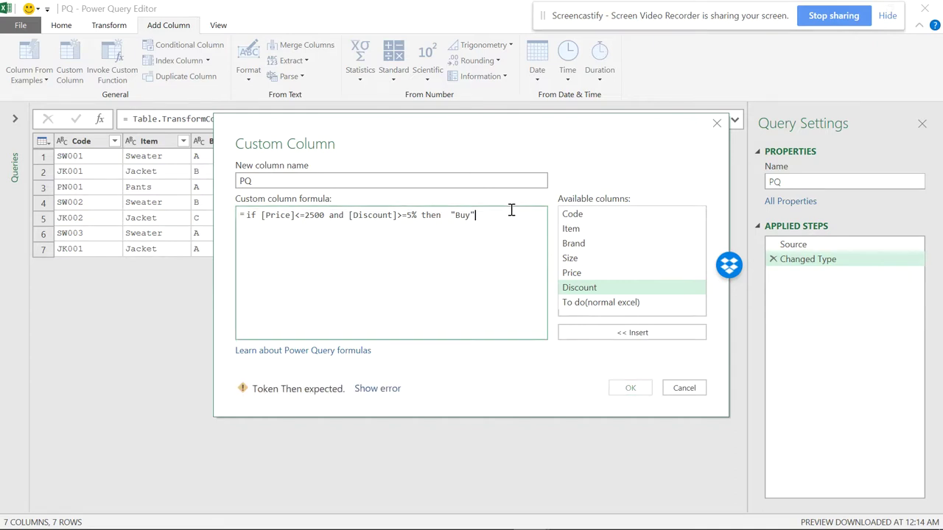
pyautogui.write('else "Cont')
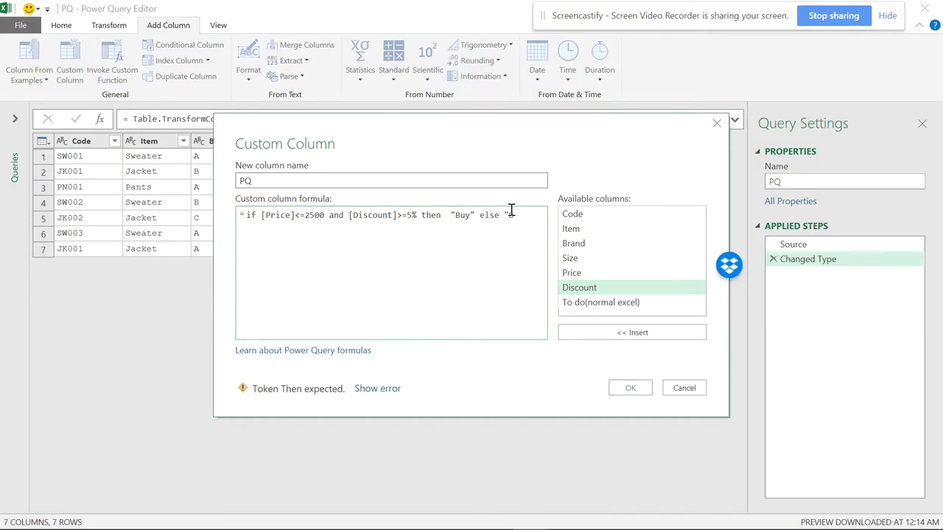
pyautogui.write(' Buy')
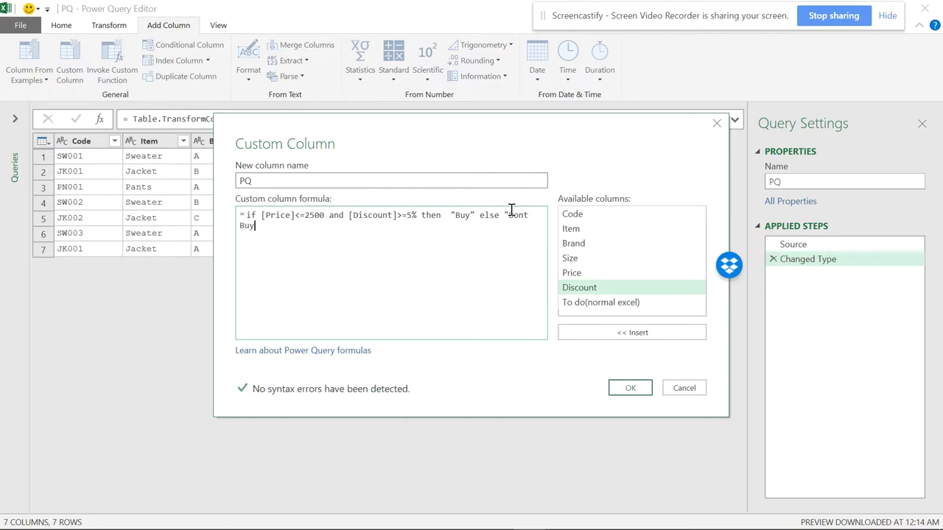
pyautogui.write('"')
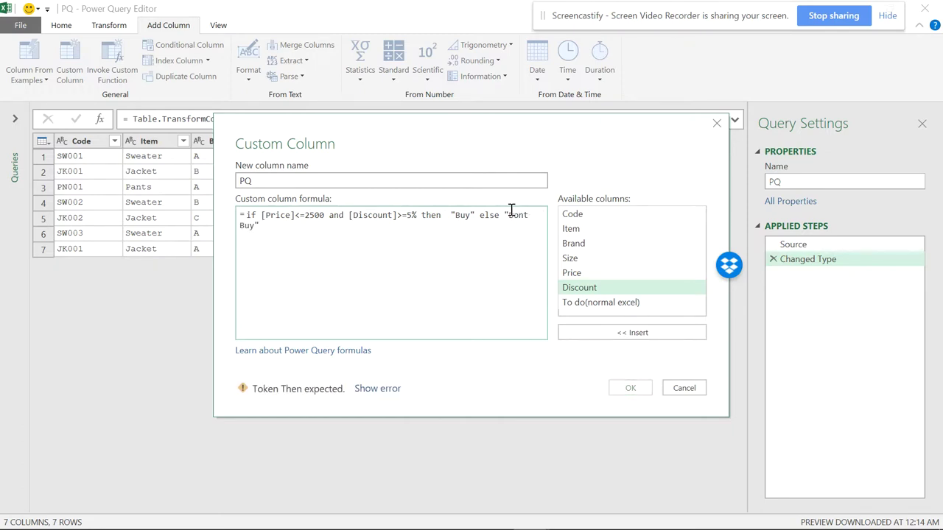
pyautogui.click(377, 389)
pyautogui.press('BackSpace')
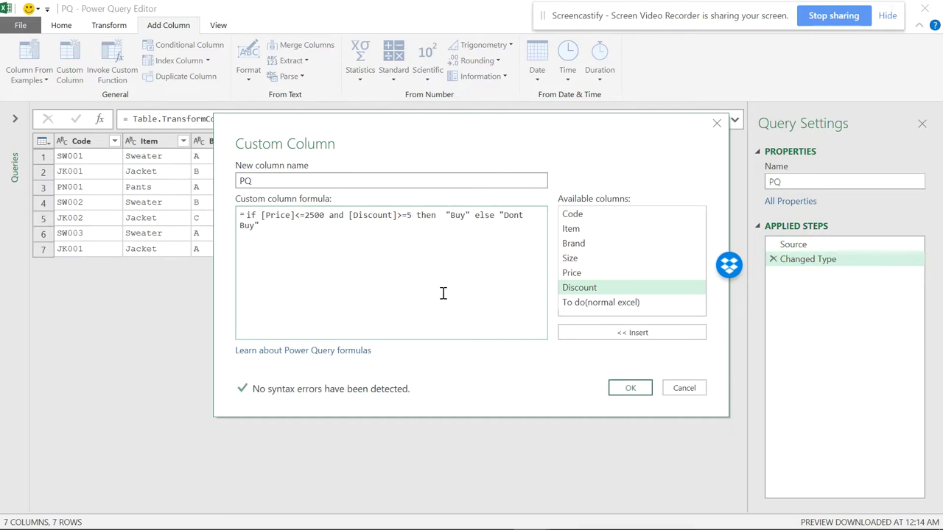
pyautogui.press('BackSpace')
pyautogui.click(630, 389)
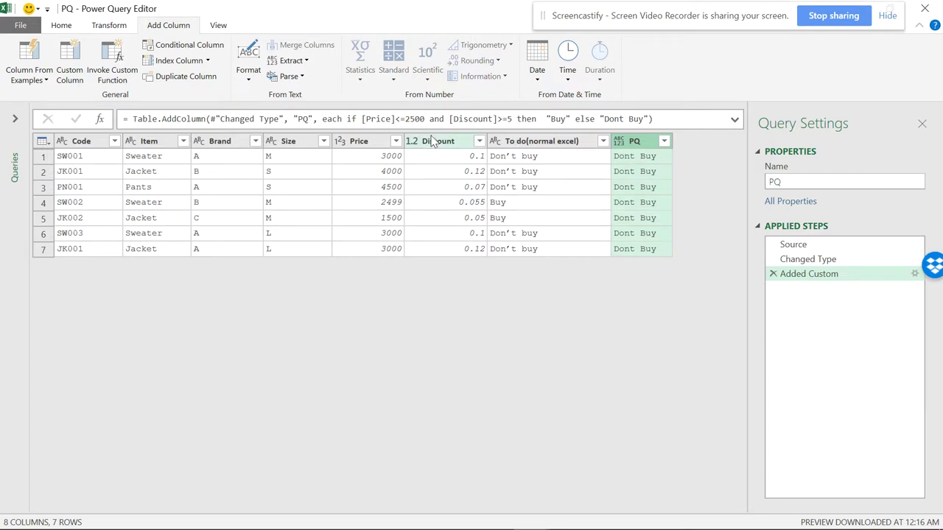
# Change the Discount column's type to Percentage in the existing Changed Type step.
pyautogui.click(809, 261)
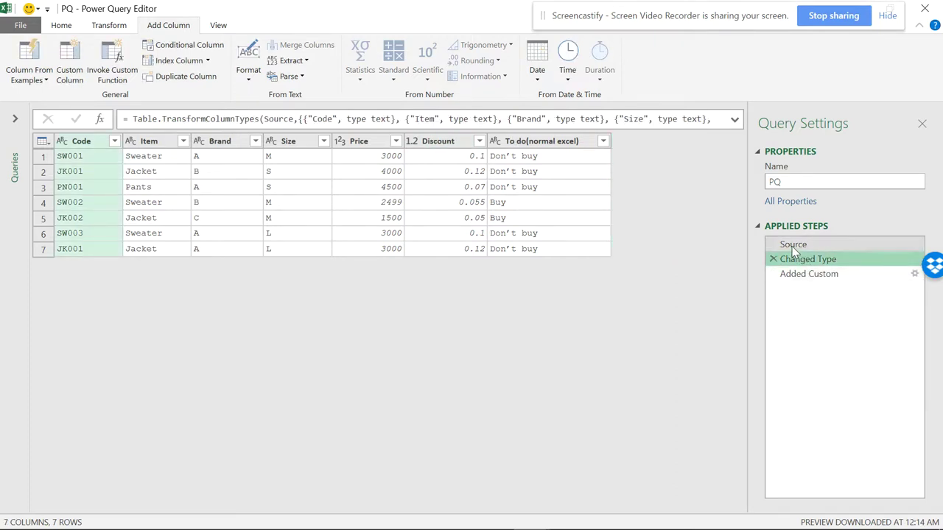
pyautogui.click(796, 245)
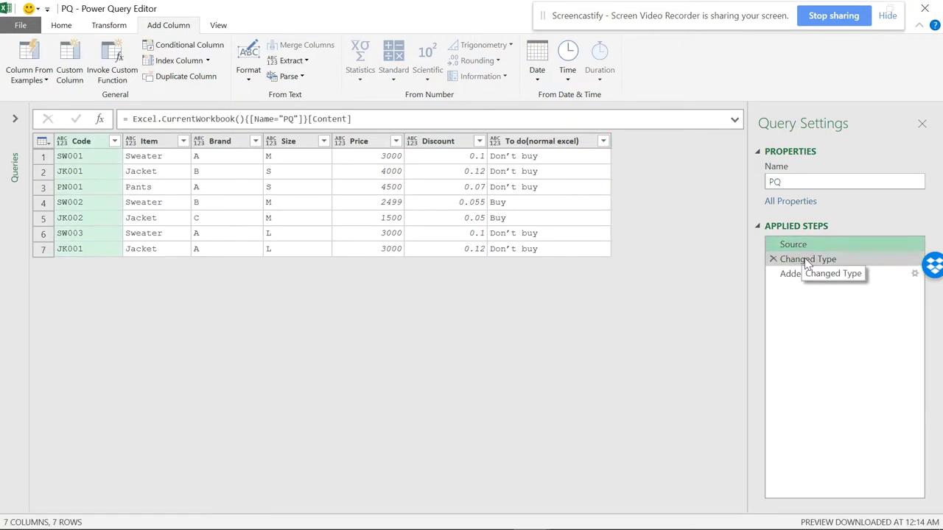
pyautogui.click(806, 261)
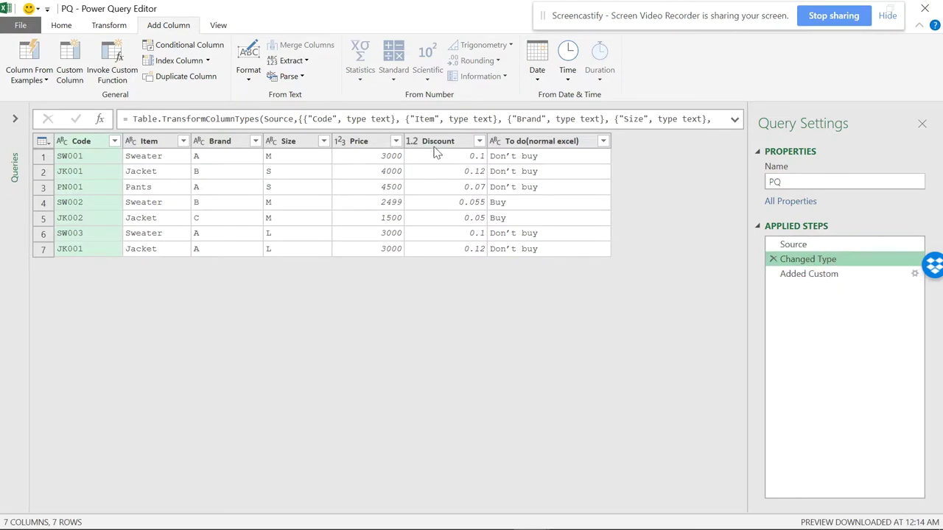
pyautogui.click(414, 141)
pyautogui.click(446, 205)
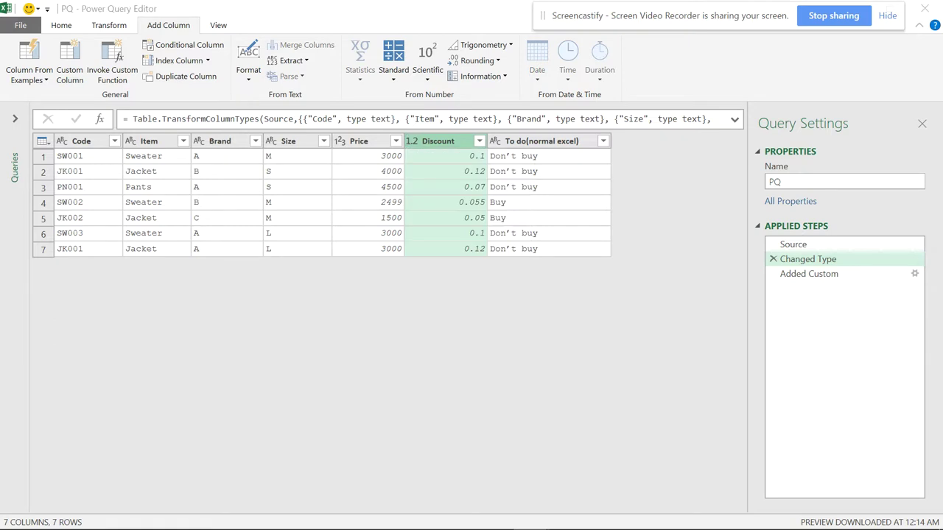
pyautogui.click(542, 303)
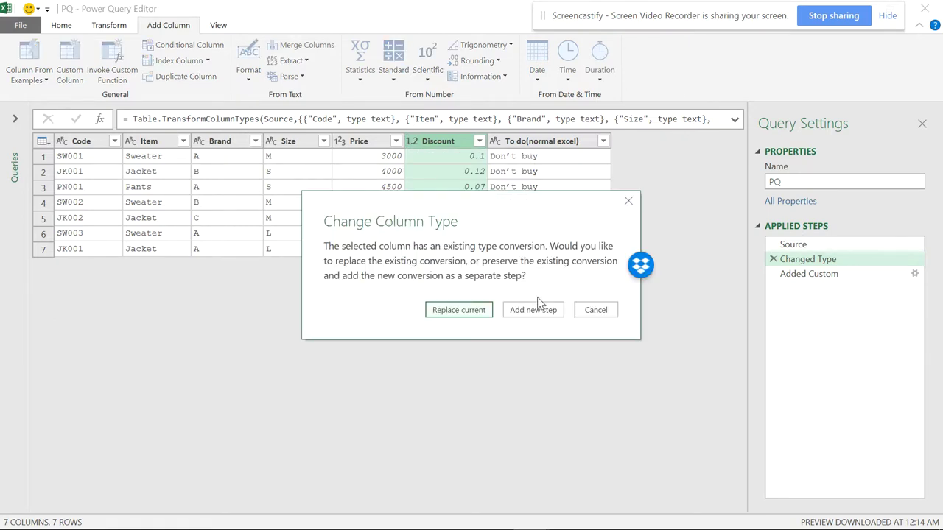
pyautogui.click(472, 311)
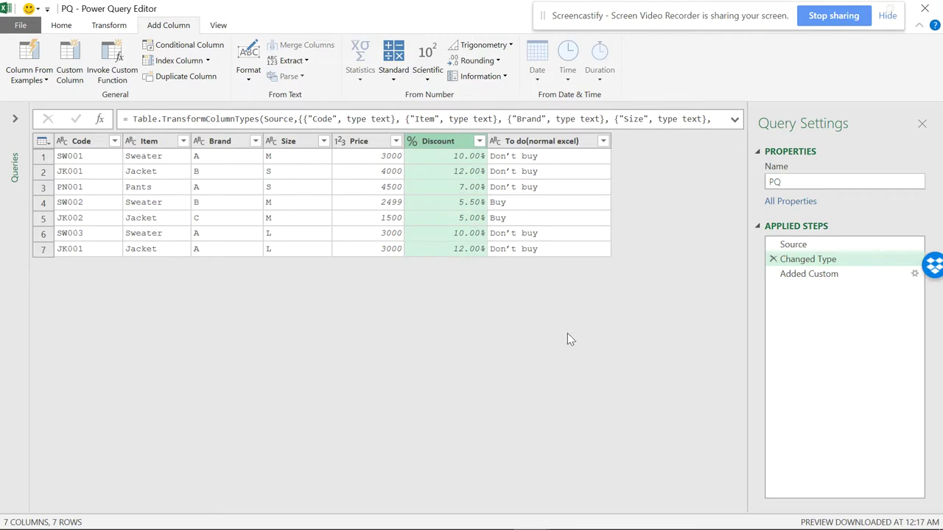
# Edit the PQ column formula so the discount threshold is 0.05.
pyautogui.click(809, 274)
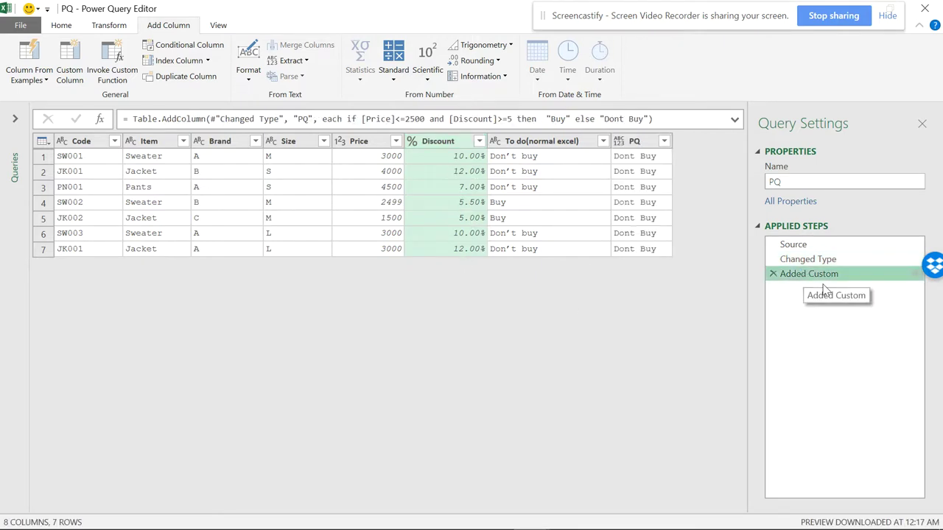
pyautogui.click(915, 274)
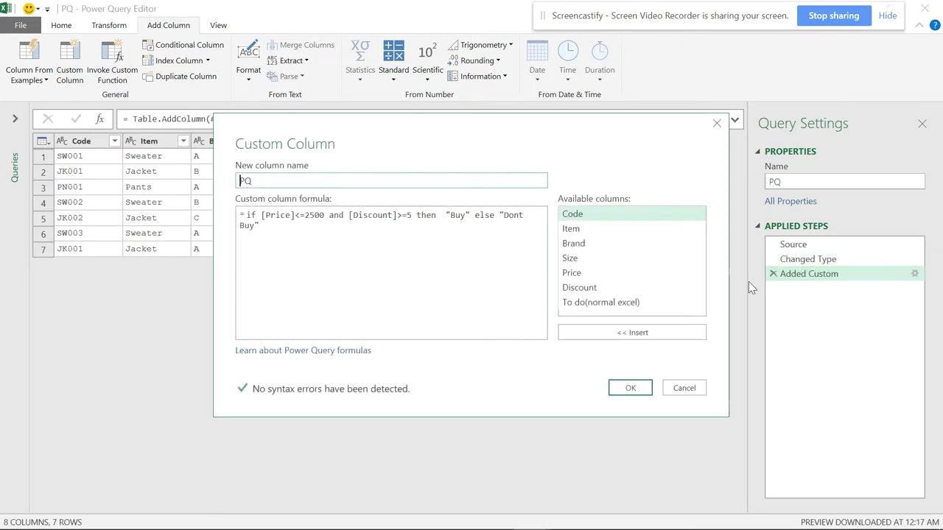
pyautogui.click(412, 216)
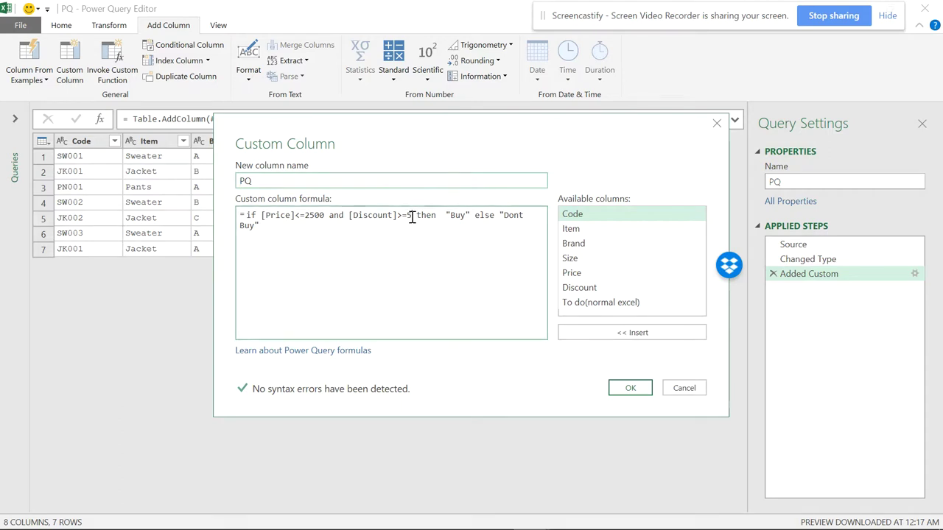
pyautogui.write('%')
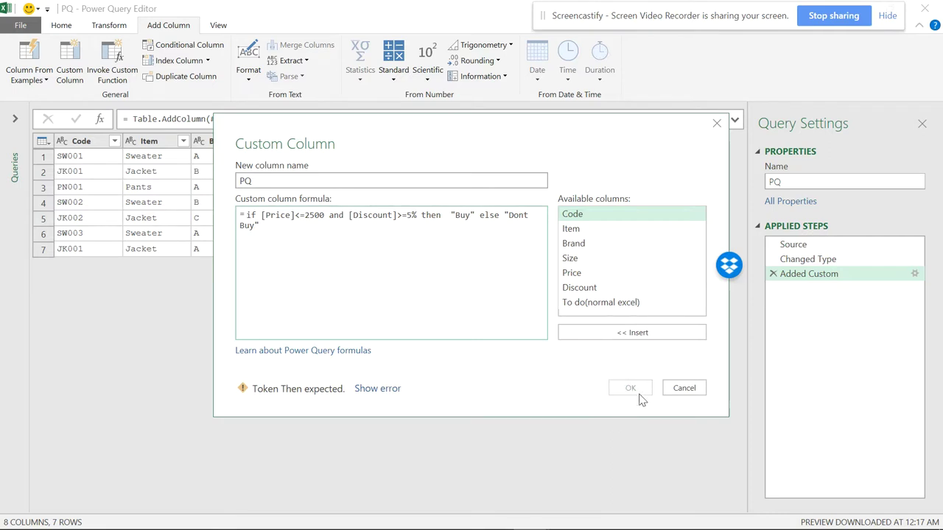
pyautogui.press('BackSpace')
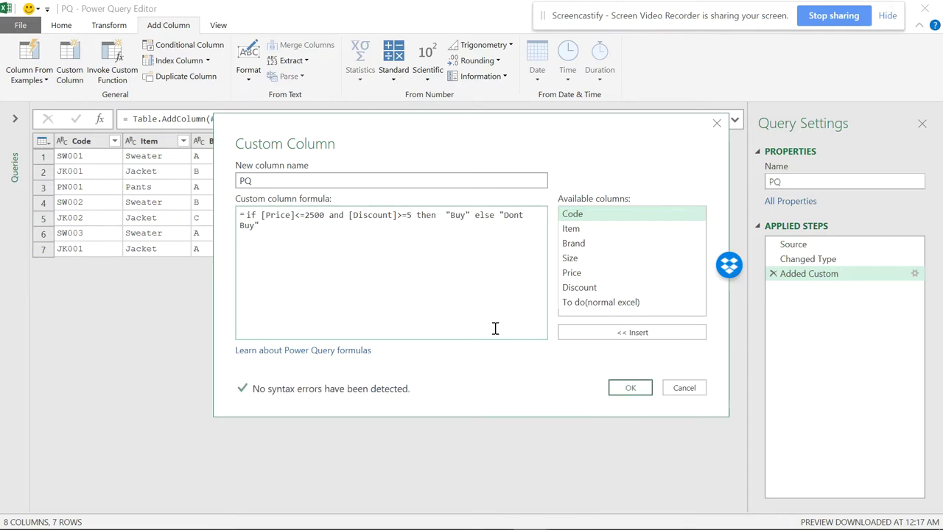
pyautogui.press('BackSpace')
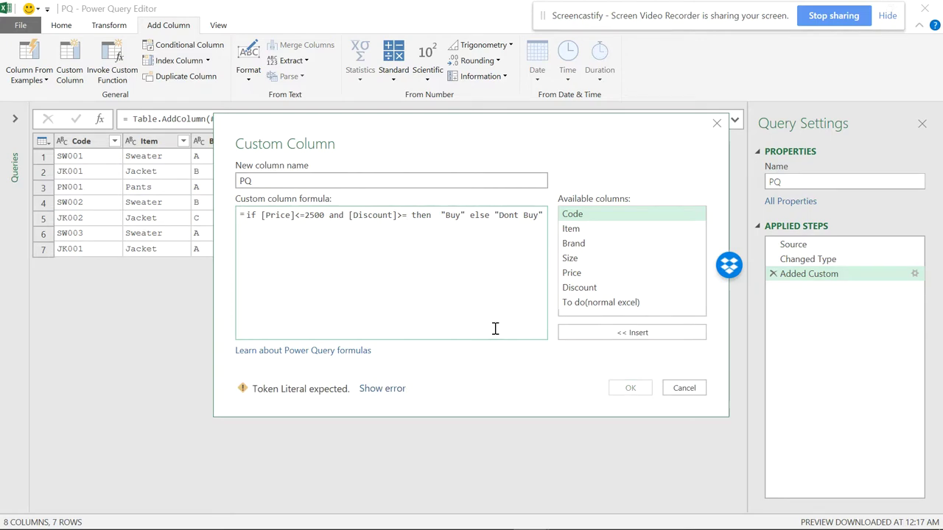
pyautogui.write('0.05')
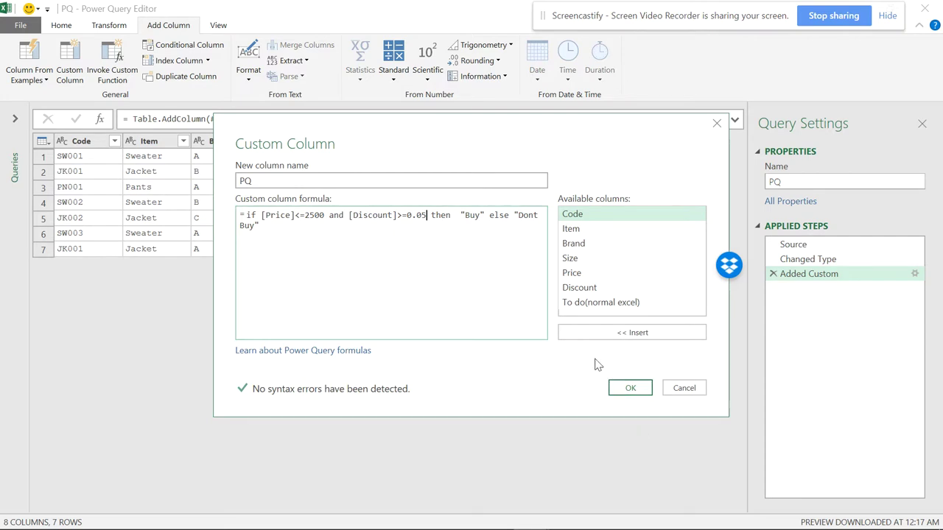
pyautogui.click(631, 389)
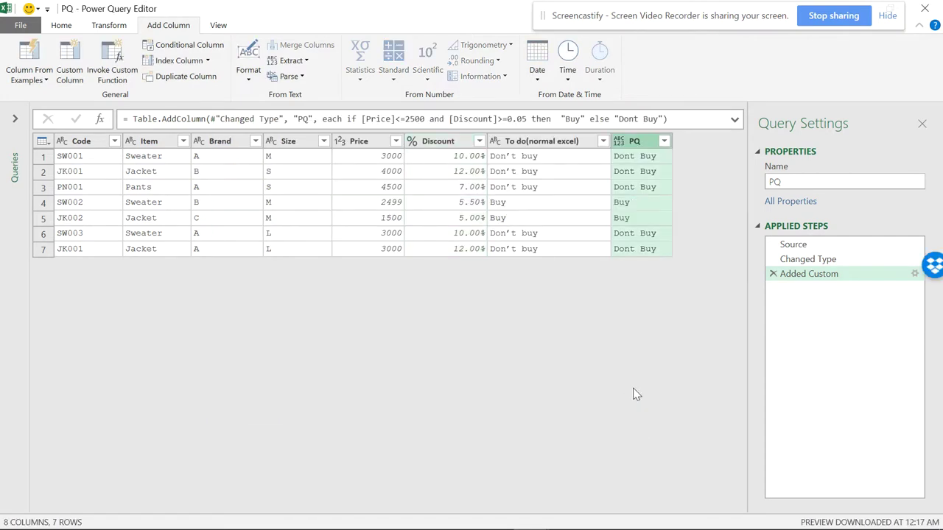
# Close & Load the PQ query as Only Create Connection.
pyautogui.click(31, 23)
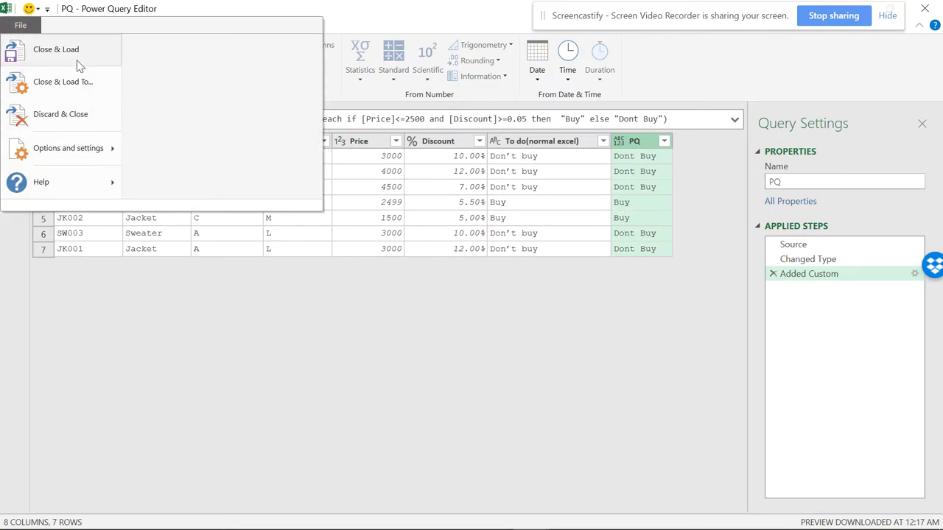
pyautogui.click(77, 81)
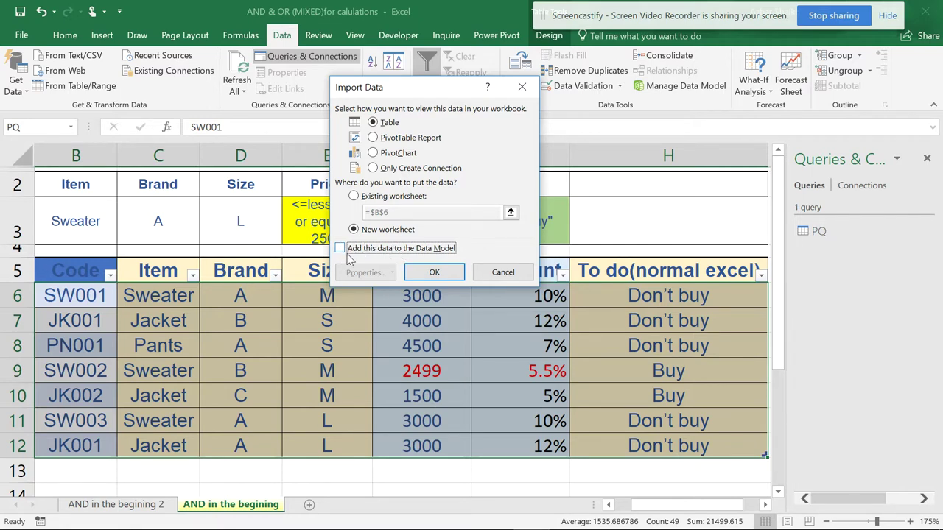
pyautogui.click(376, 168)
pyautogui.click(433, 271)
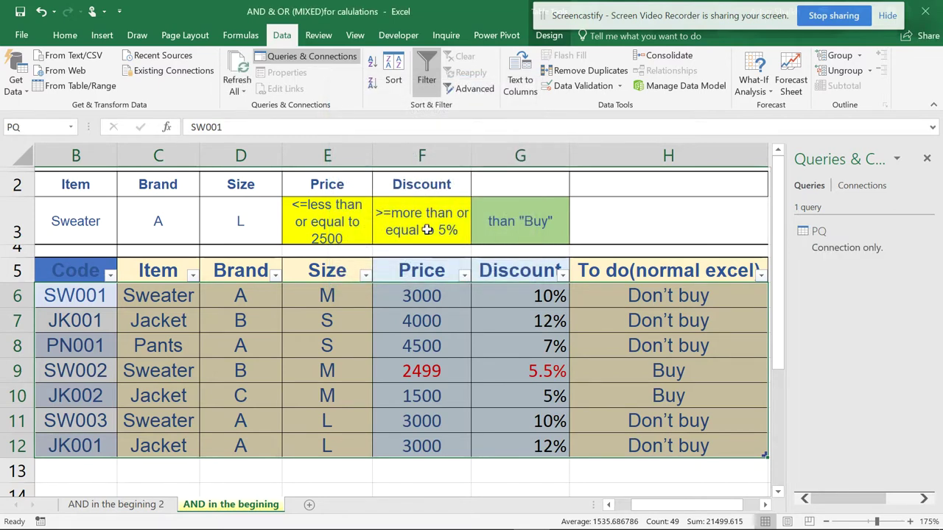
pyautogui.click(495, 37)
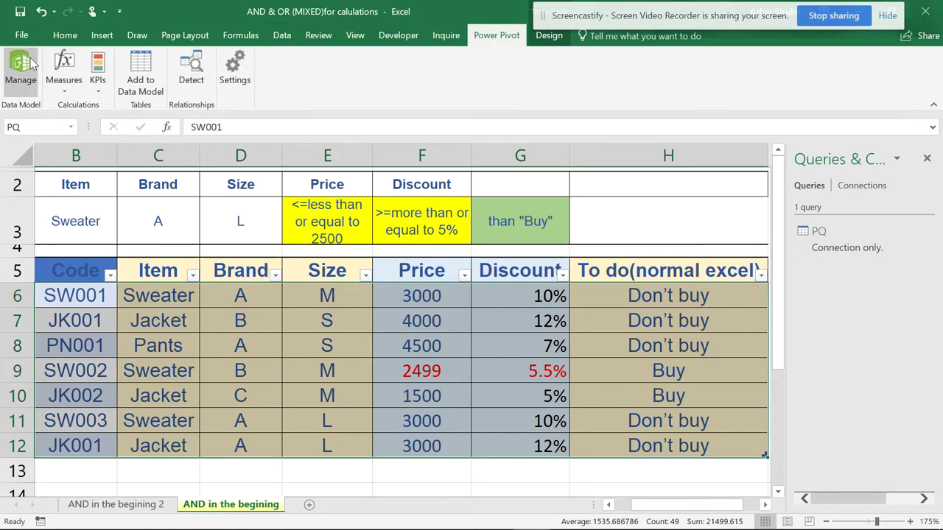
# Select the PQ table from the Name Box and add it to the Power Pivot Data Model.
pyautogui.click(29, 64)
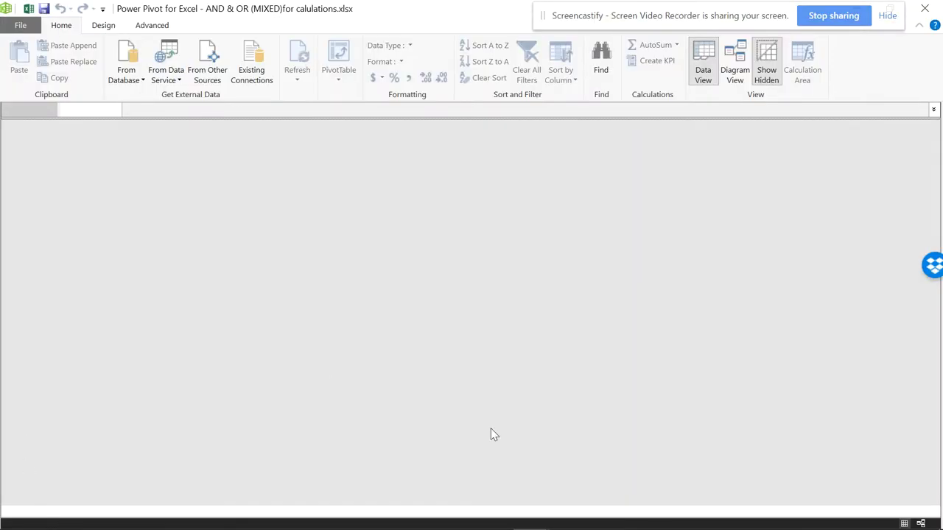
pyautogui.click(926, 13)
pyautogui.click(327, 346)
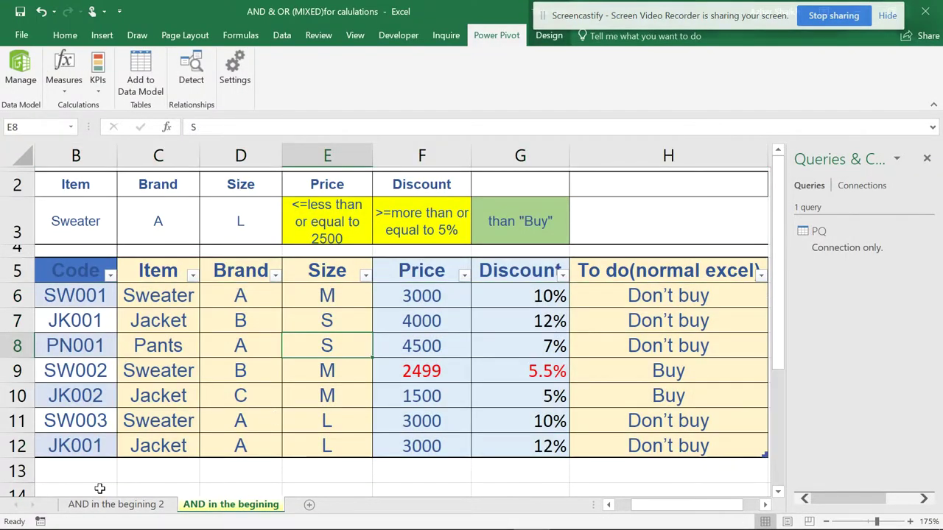
pyautogui.click(344, 327)
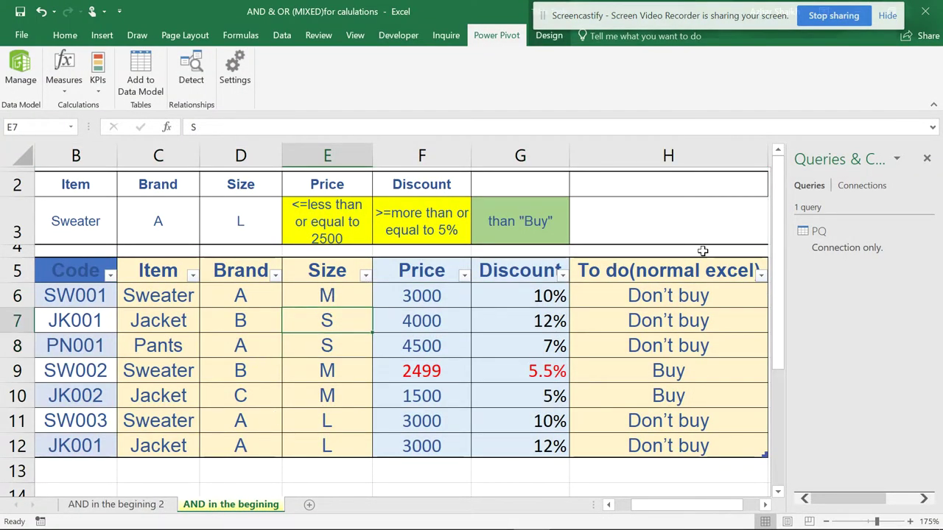
pyautogui.click(282, 34)
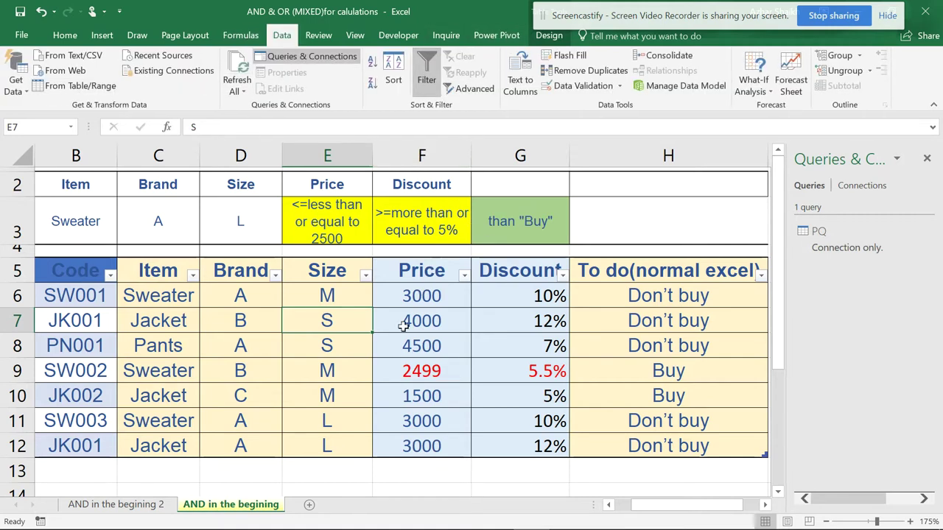
pyautogui.click(405, 340)
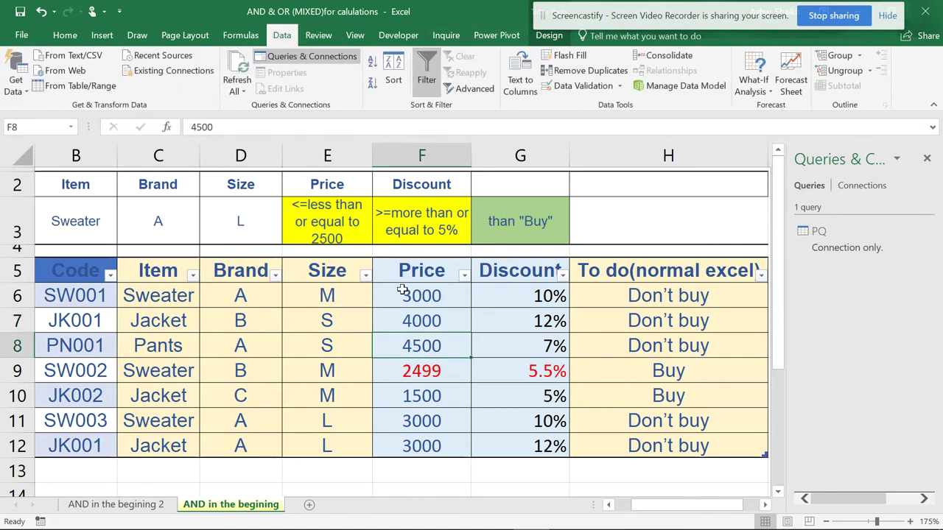
pyautogui.click(71, 127)
pyautogui.click(30, 144)
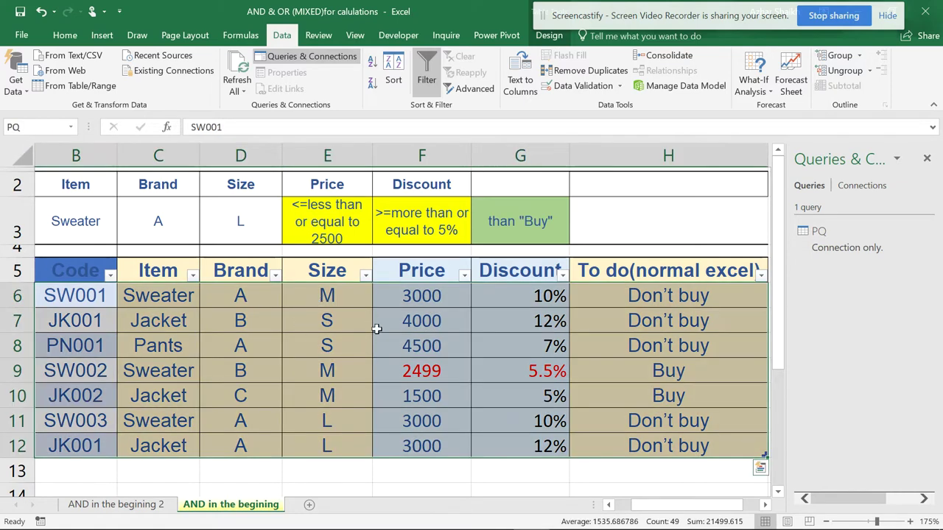
pyautogui.click(417, 329)
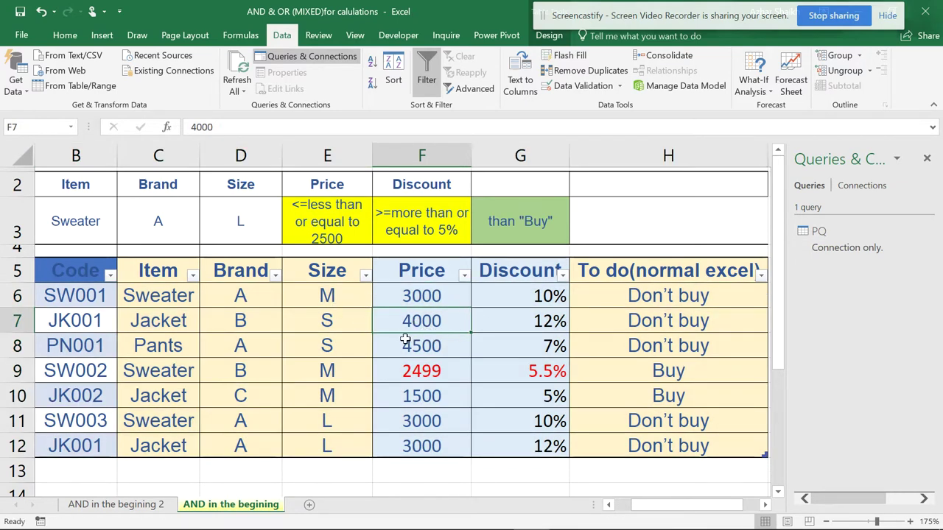
pyautogui.click(501, 37)
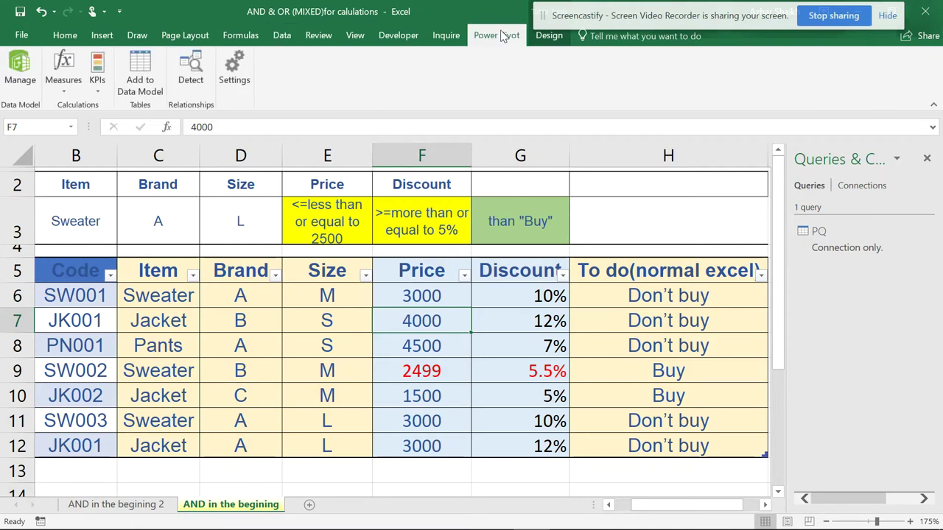
pyautogui.click(137, 68)
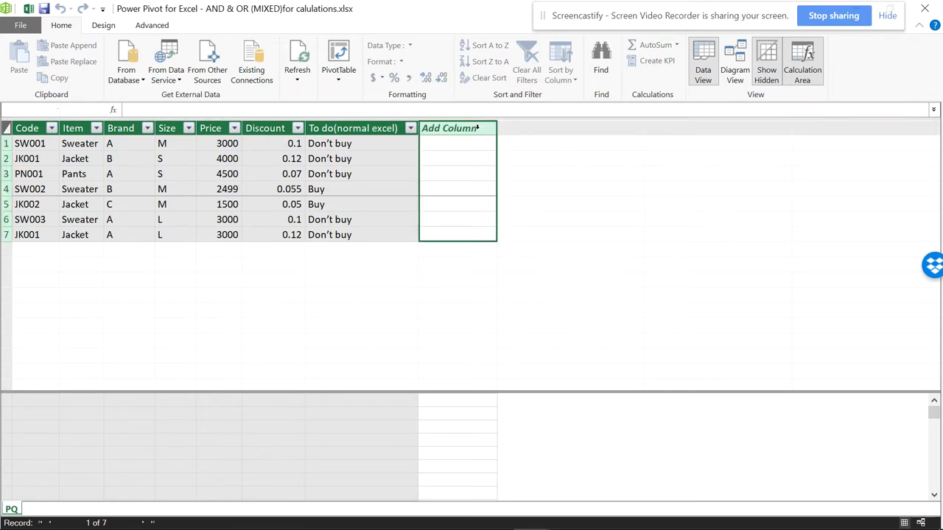
# Name the new empty Power Pivot column PPvt.
pyautogui.doubleClick(477, 128)
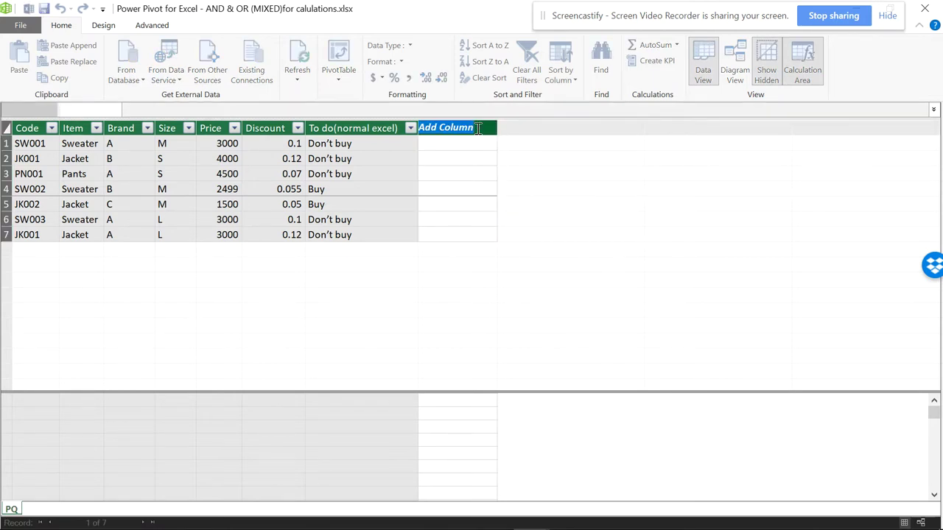
pyautogui.press('capslock')
pyautogui.write('PP')
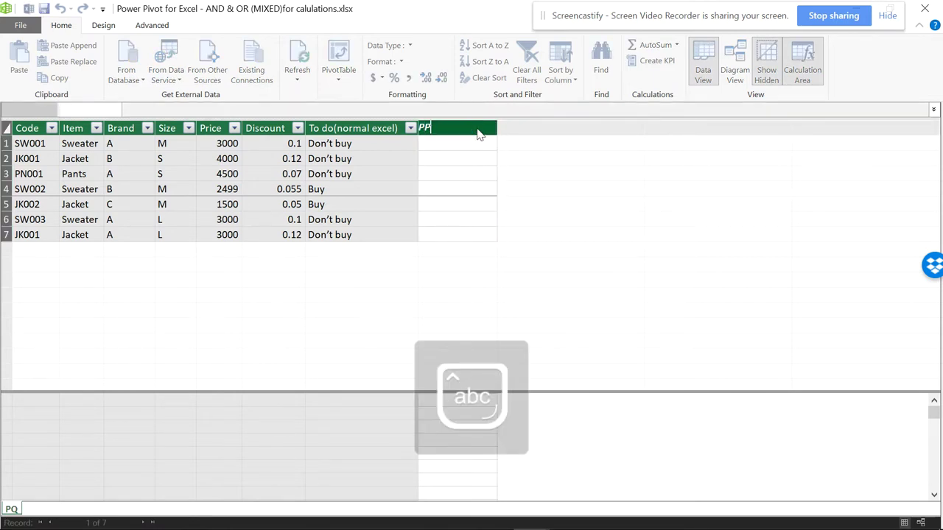
pyautogui.write('vt')
pyautogui.press('Return')
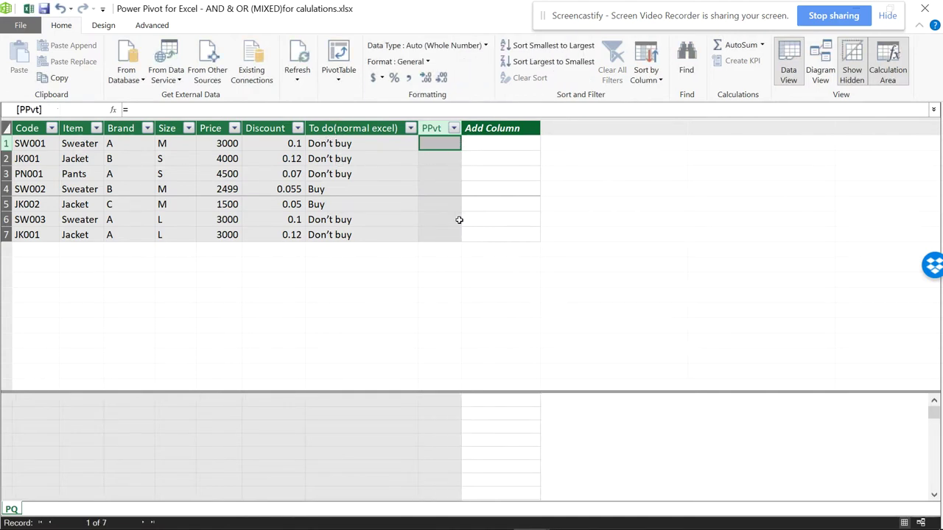
# Give PPvt the formula =AND(PQ[Price]<=2500,PQ[Discount]>=0.05), using 0.05 instead of 5%.
pyautogui.write('=')
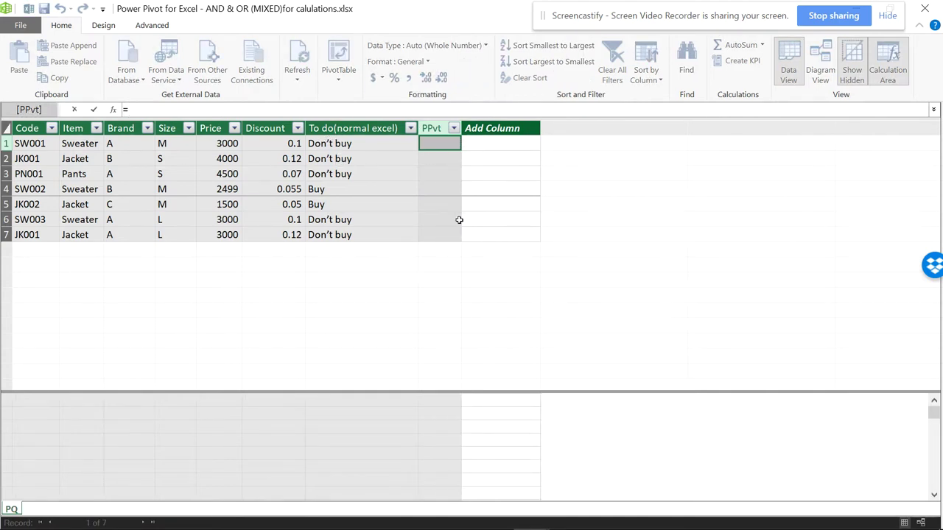
pyautogui.write('and')
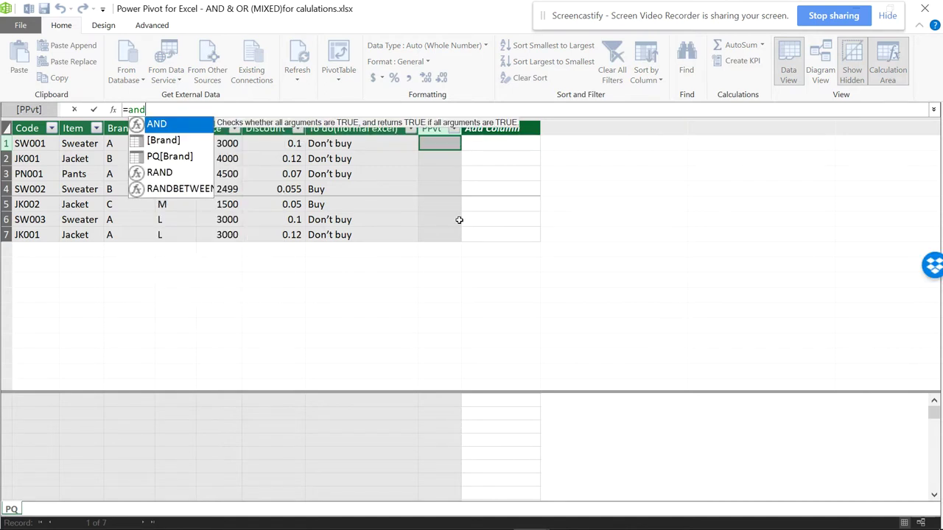
pyautogui.write('(')
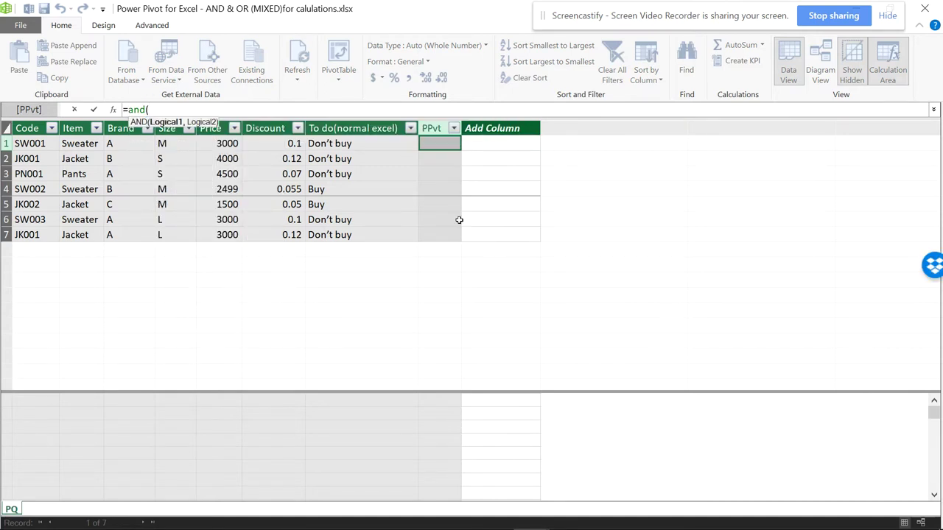
pyautogui.click(221, 145)
pyautogui.write('<=2500')
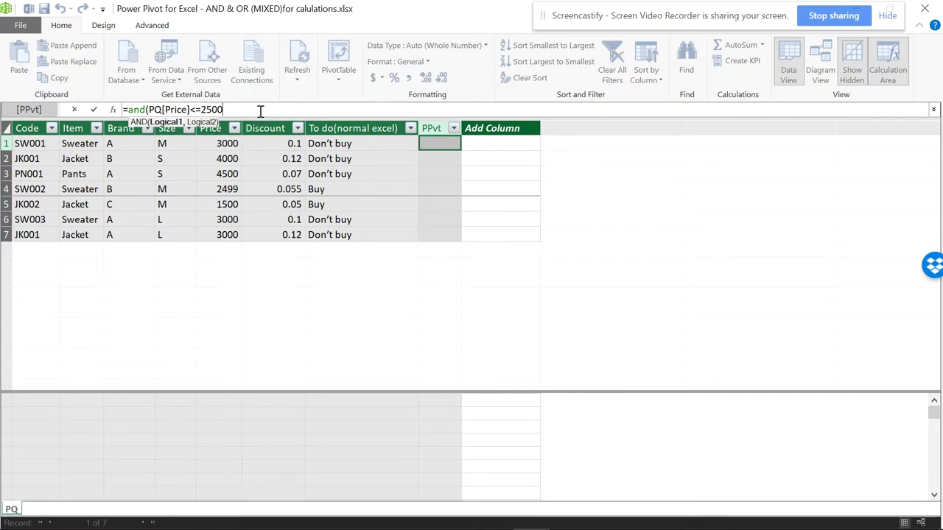
pyautogui.write(',')
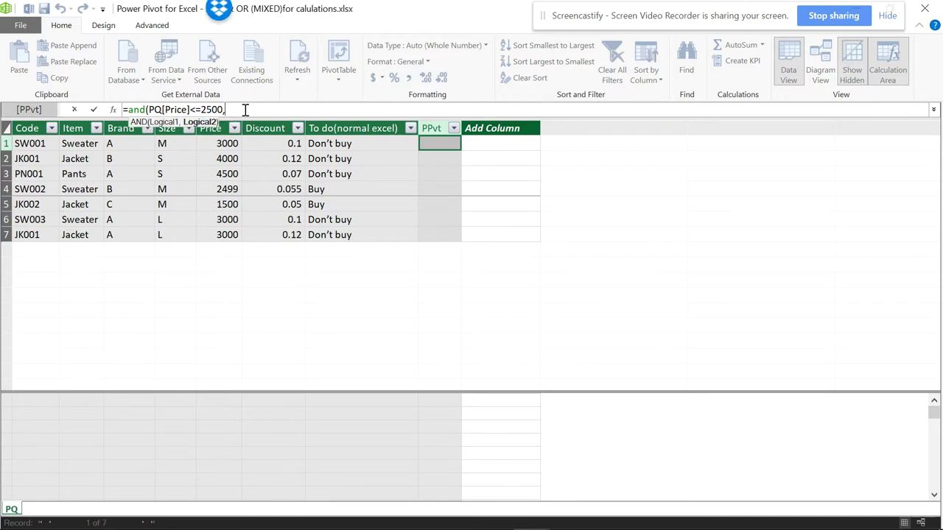
pyautogui.click(274, 143)
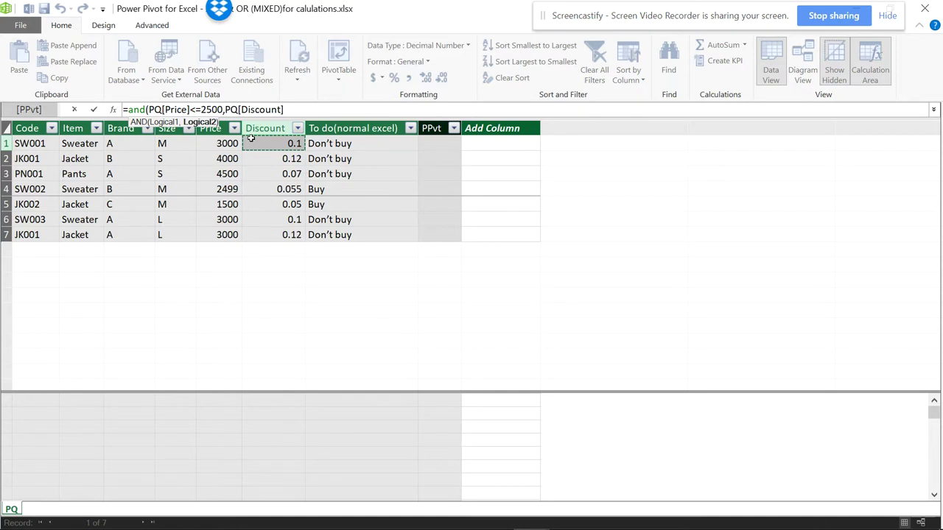
pyautogui.write('>=5%')
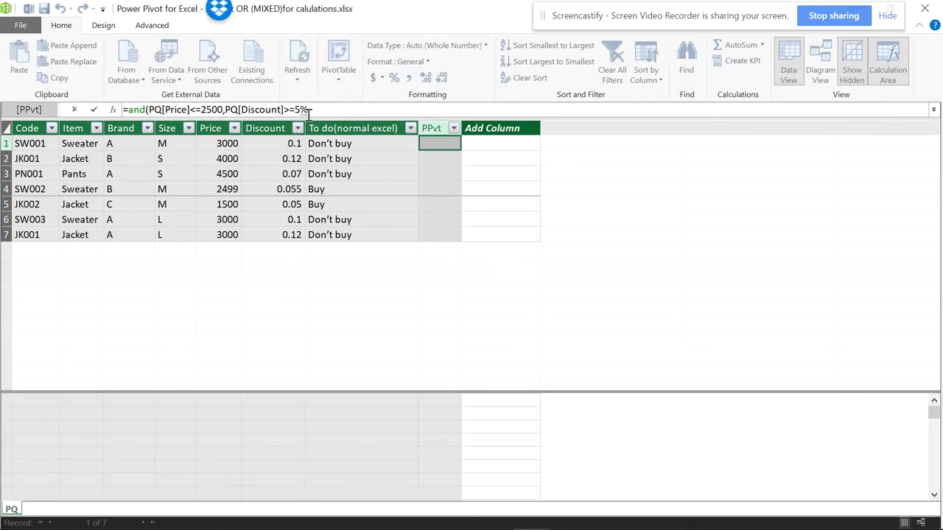
pyautogui.click(310, 109)
pyautogui.press('BackSpace')
pyautogui.press('BackSpace')
pyautogui.write('0')
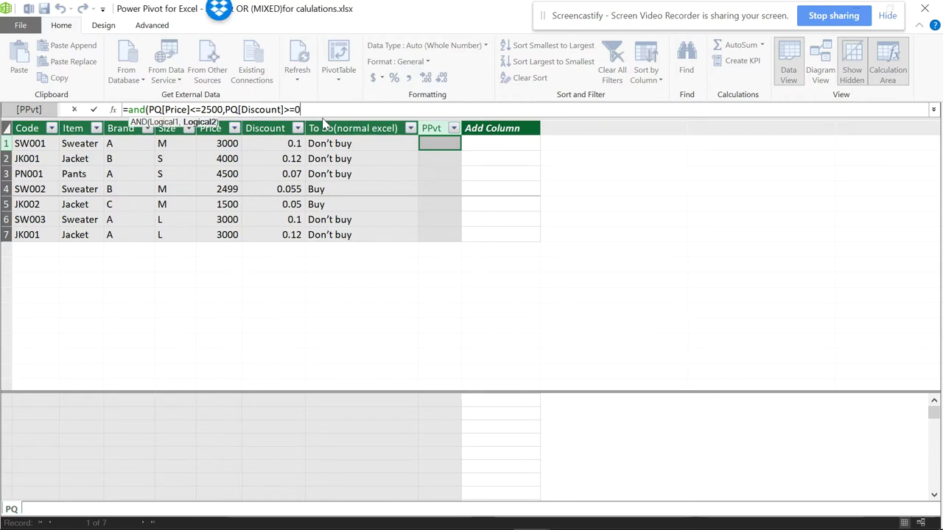
pyautogui.write('.05')
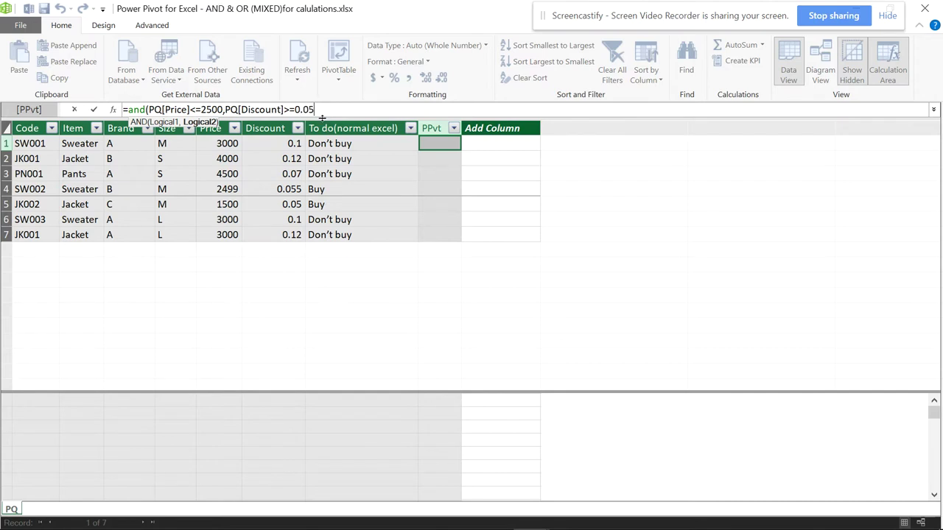
pyautogui.write(')')
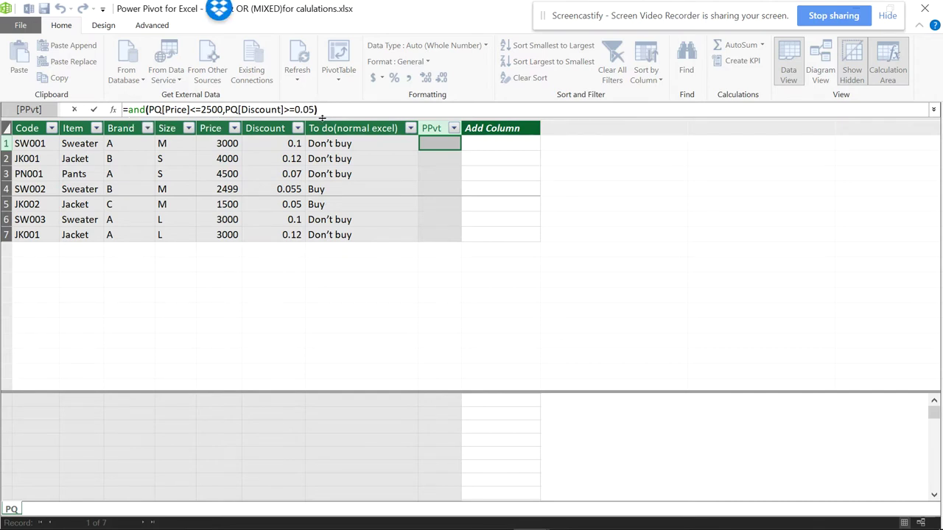
pyautogui.press('Return')
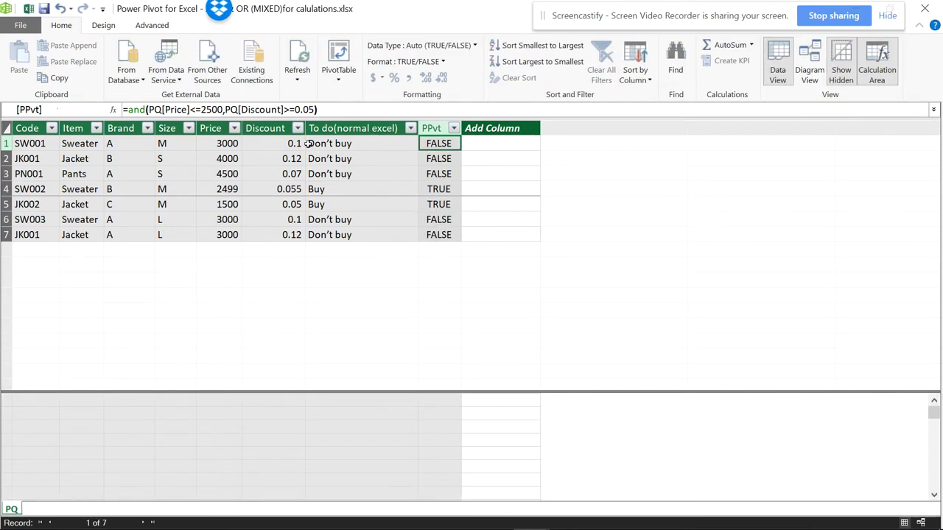
# Format Discount as percentages and wrap PPvt in IF(AND(...),"Buy","Dont buy").
pyautogui.click(264, 129)
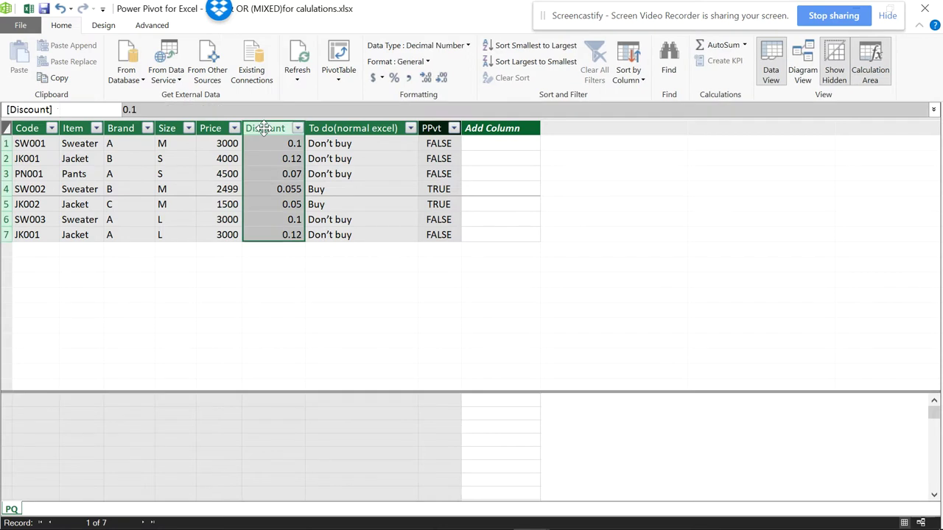
pyautogui.click(394, 77)
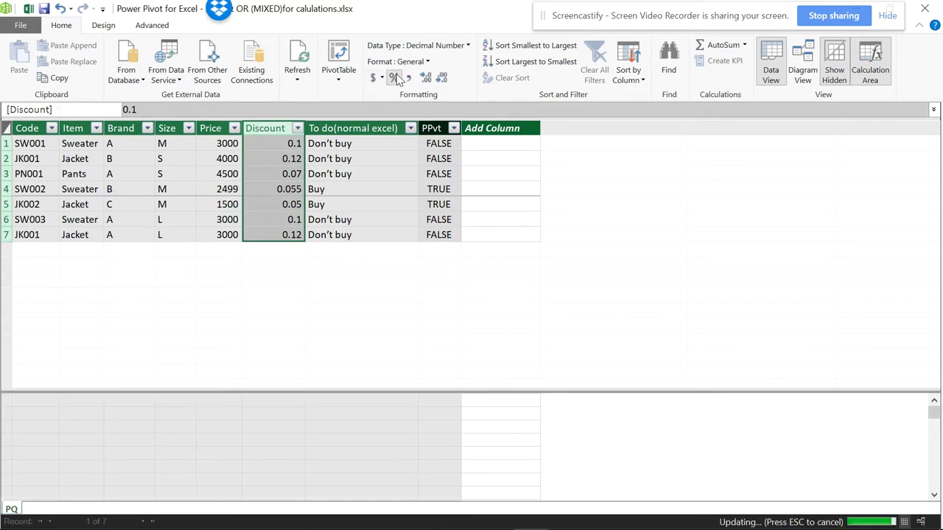
pyautogui.click(455, 144)
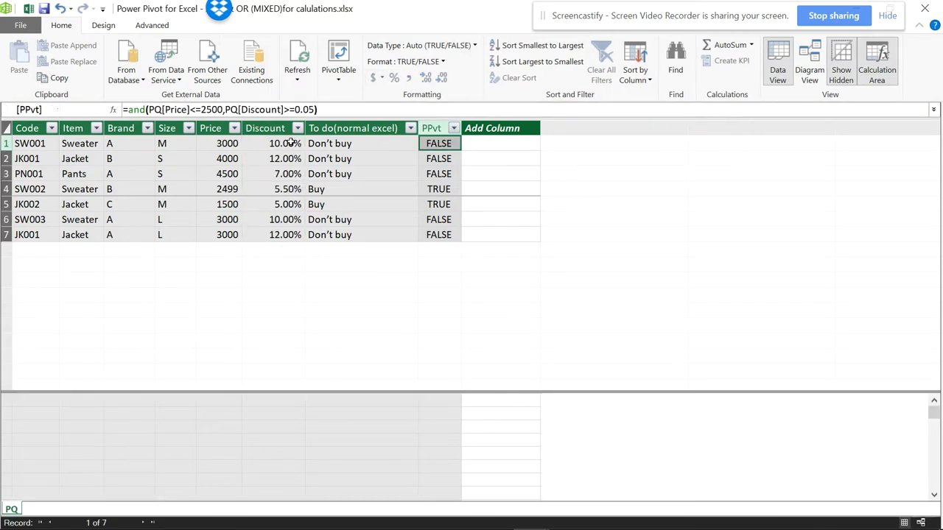
pyautogui.click(130, 109)
pyautogui.write('if(')
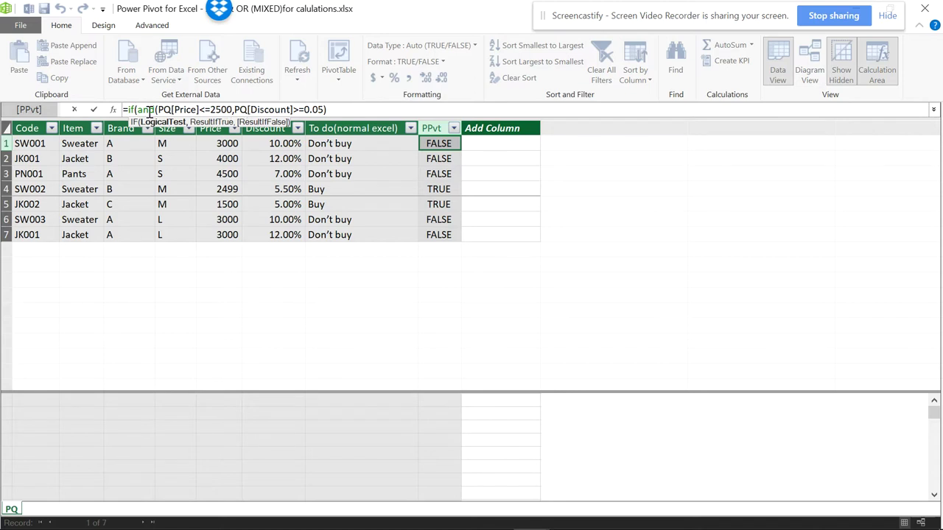
pyautogui.write(',"')
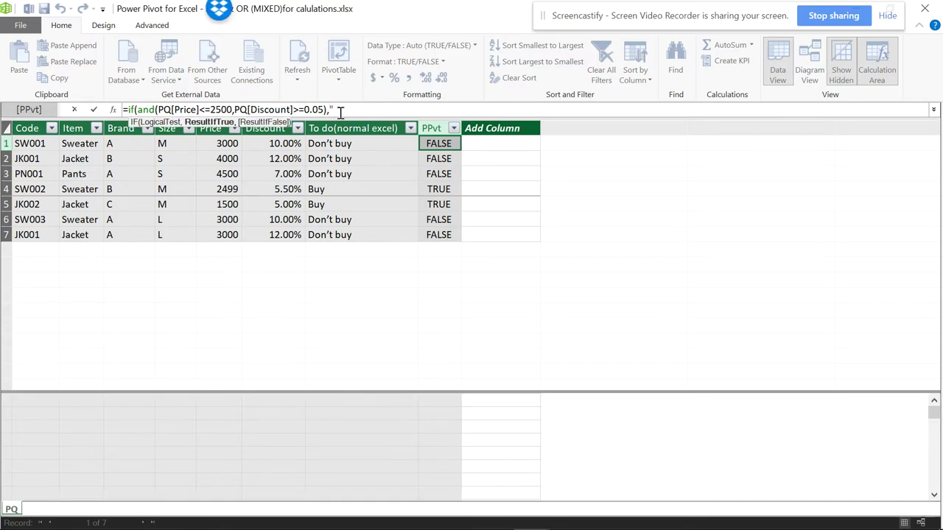
pyautogui.write('Buy",')
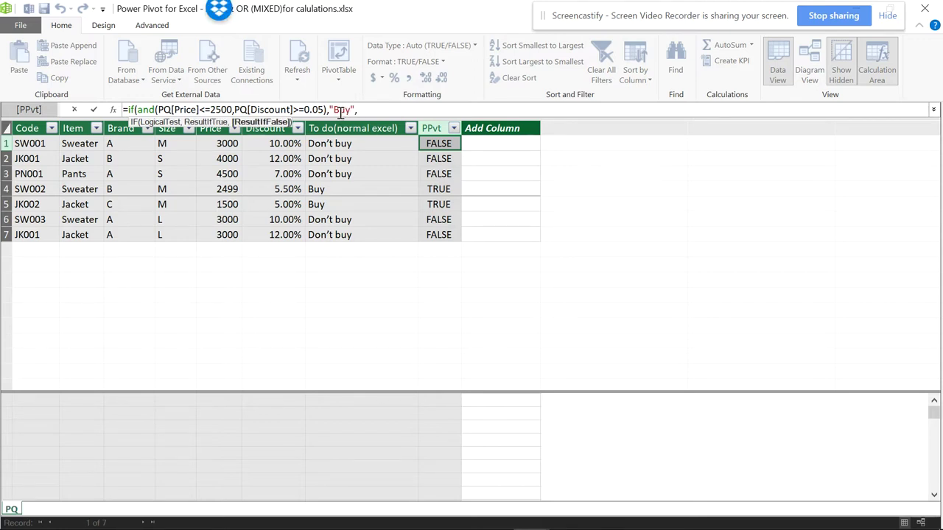
pyautogui.write('"Dont')
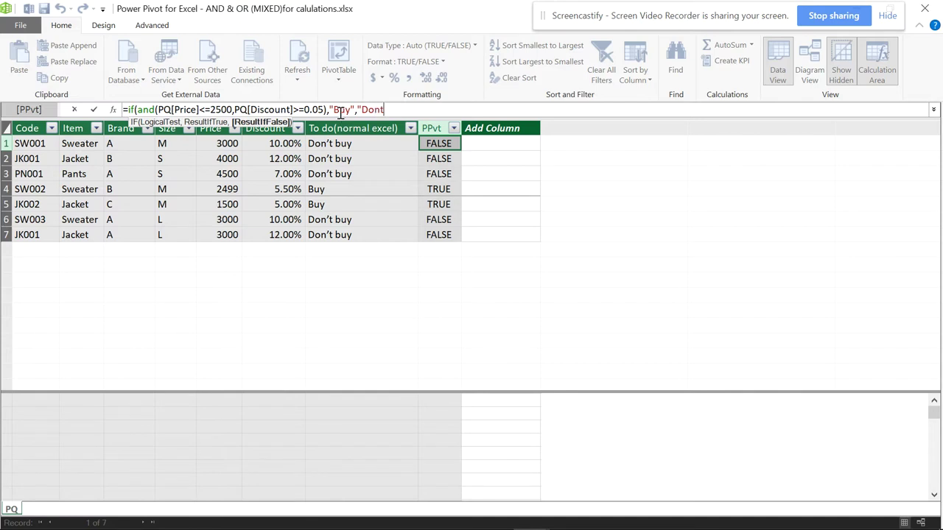
pyautogui.write(' buy')
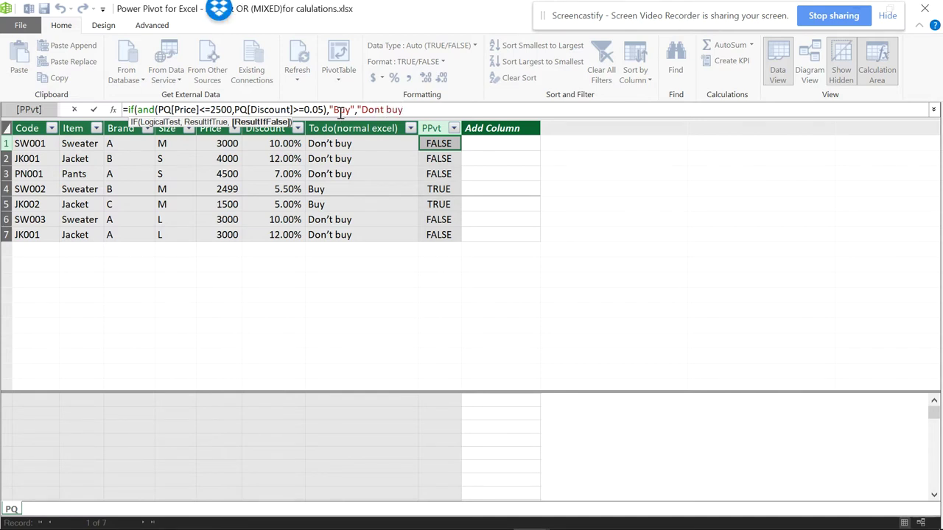
pyautogui.write('")')
pyautogui.press('Return')
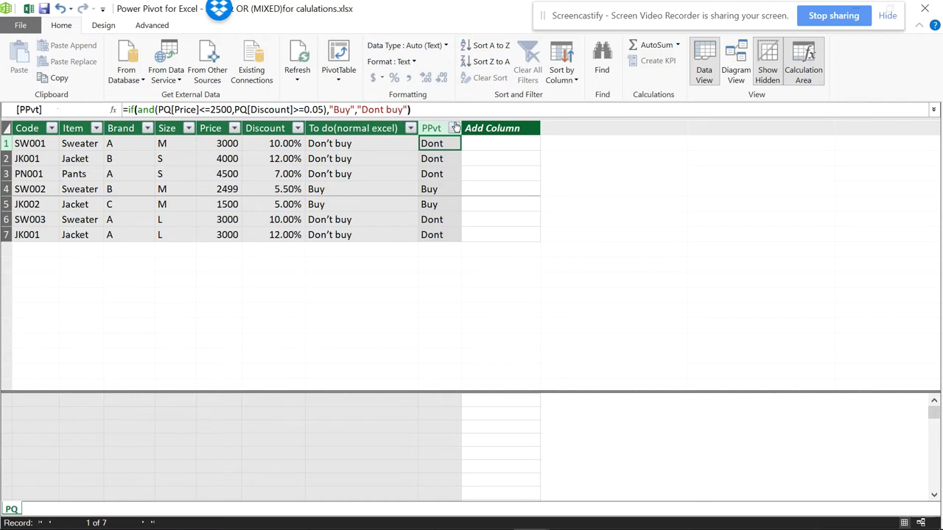
# Widen the PPvt column and correct the text to "Don't buy".
pyautogui.moveTo(461, 123); pyautogui.dragTo(494, 129)
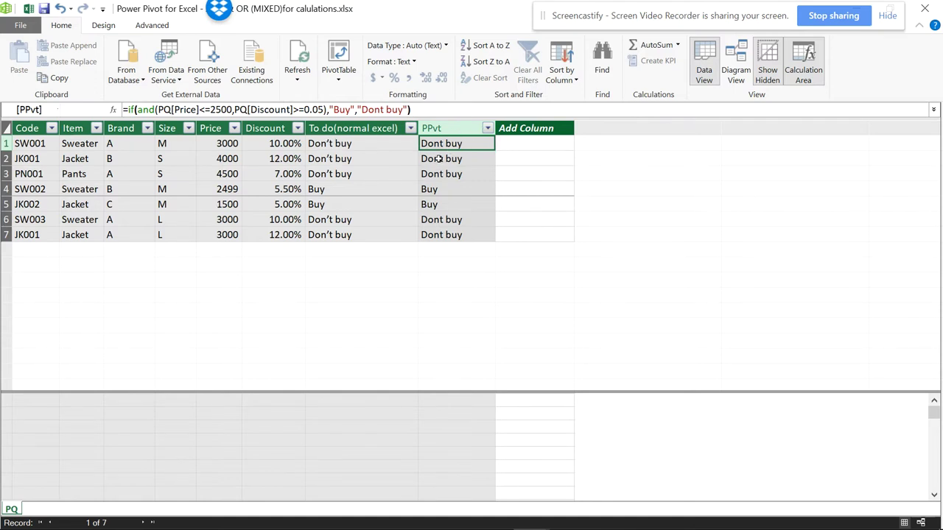
pyautogui.click(378, 109)
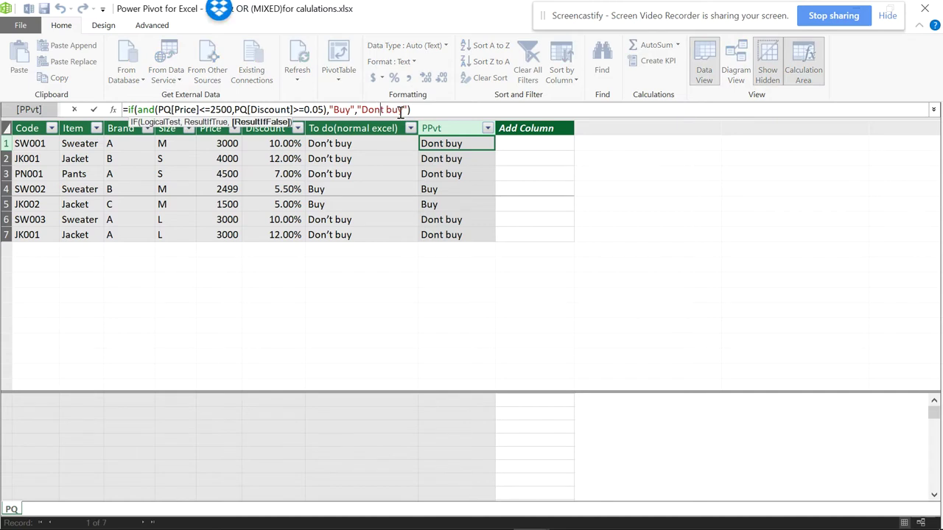
pyautogui.write("'")
pyautogui.press('Return')
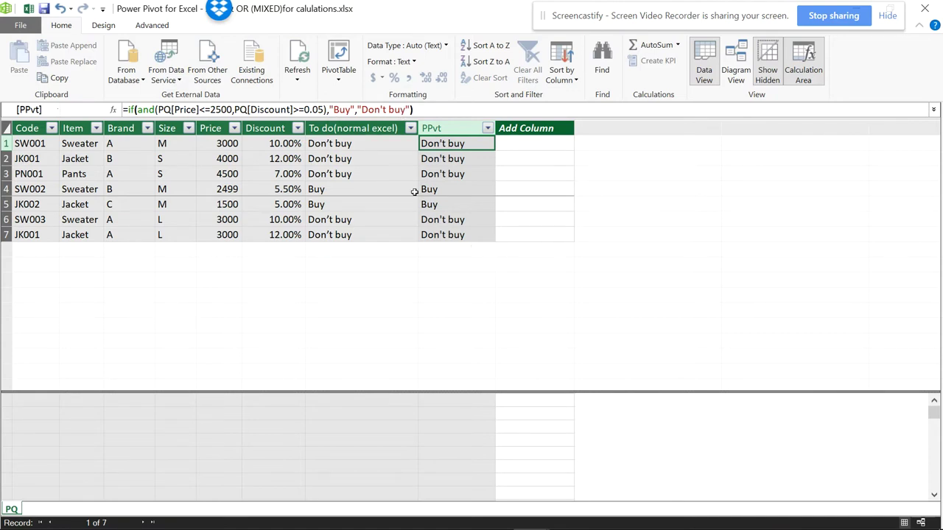
# Dismiss the PivotTable options, check the Word outline, and close Power Pivot.
pyautogui.click(338, 81)
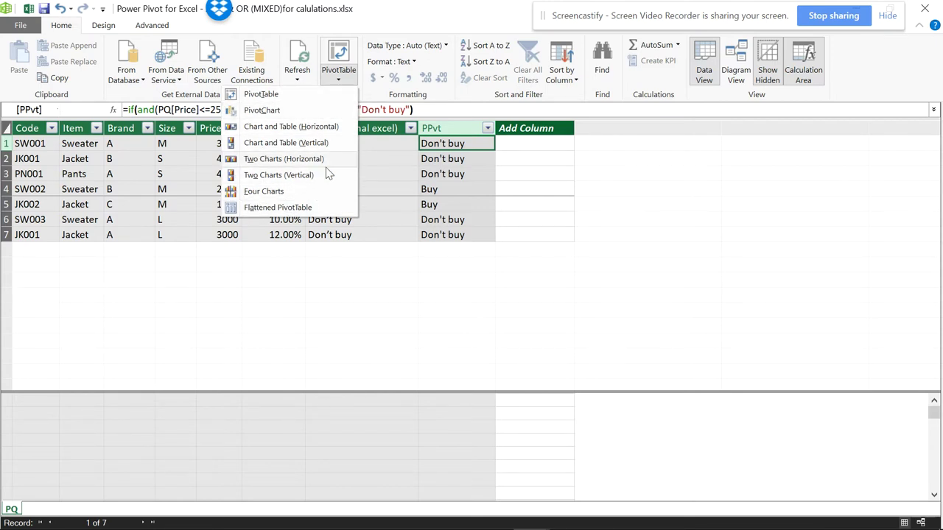
pyautogui.click(524, 160)
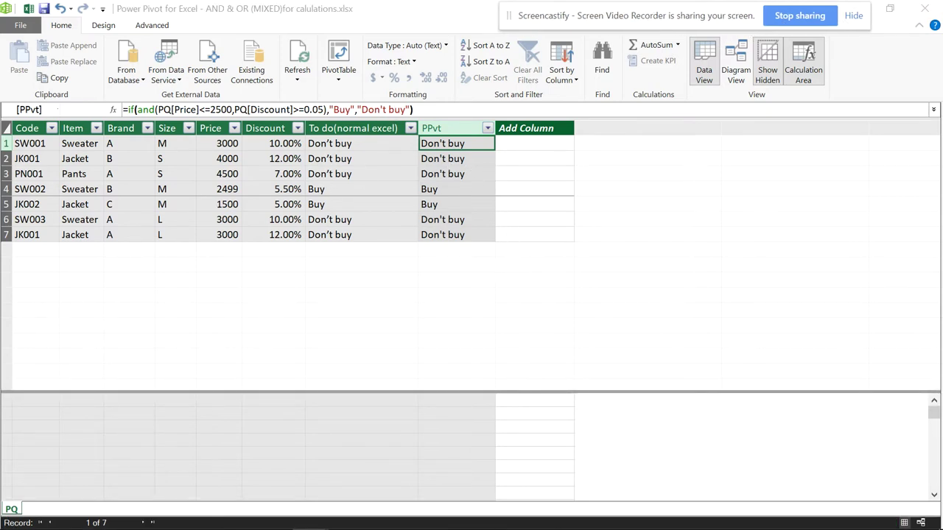
pyautogui.click(496, 513)
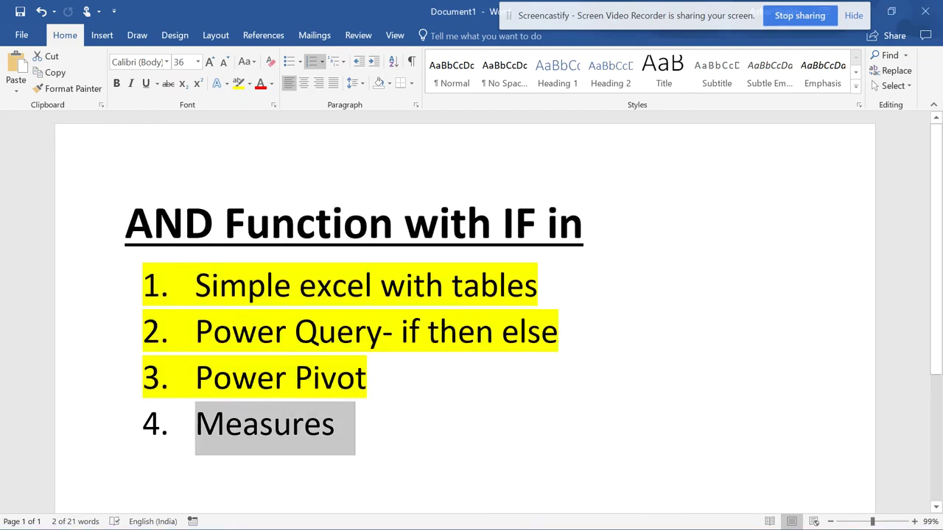
pyautogui.click(538, 495)
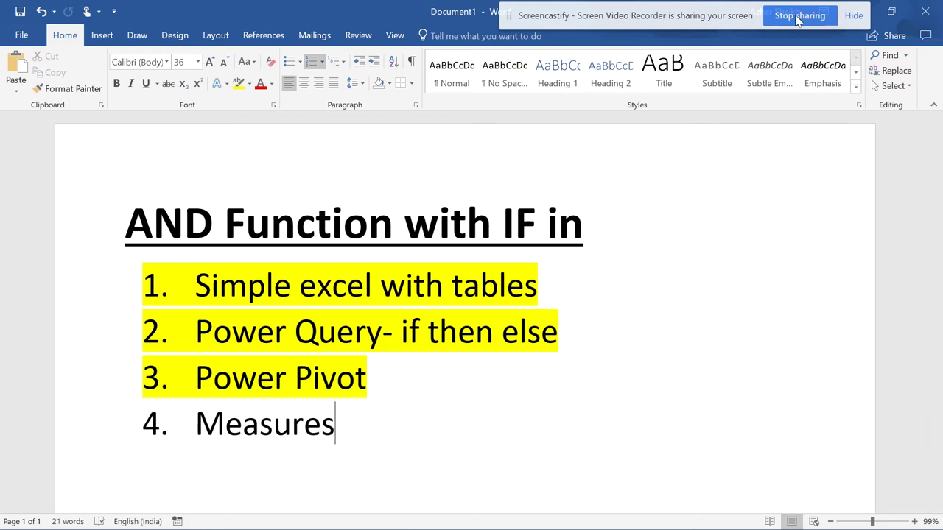
pyautogui.click(856, 14)
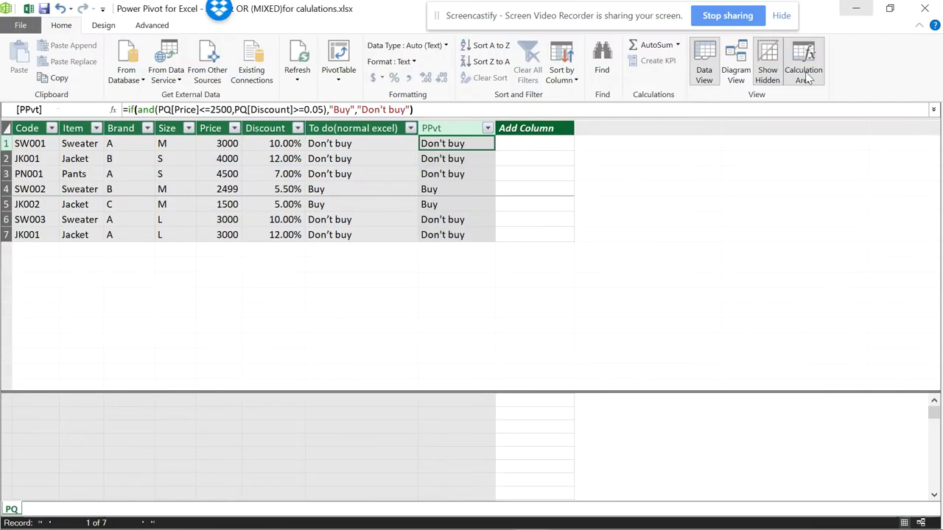
pyautogui.click(924, 8)
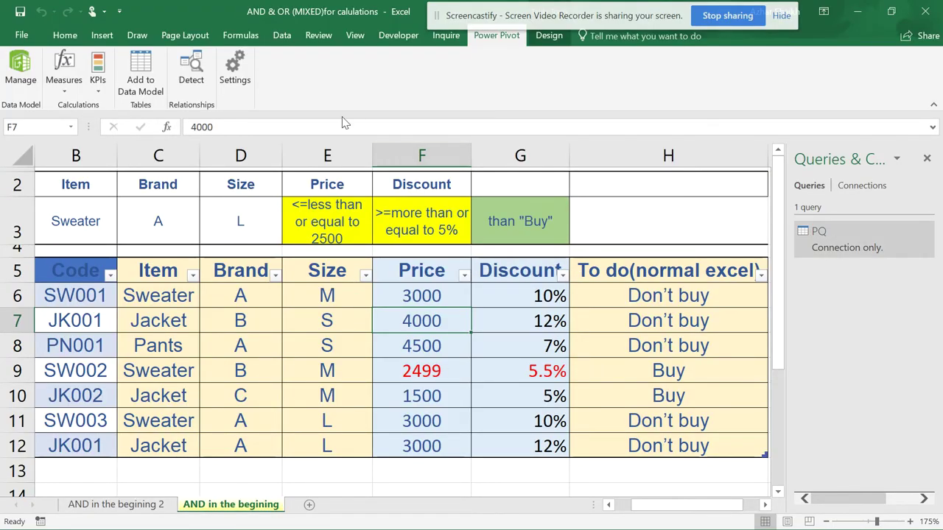
# Create a PivotTable from the Power Pivot data model on a new worksheet.
pyautogui.click(15, 78)
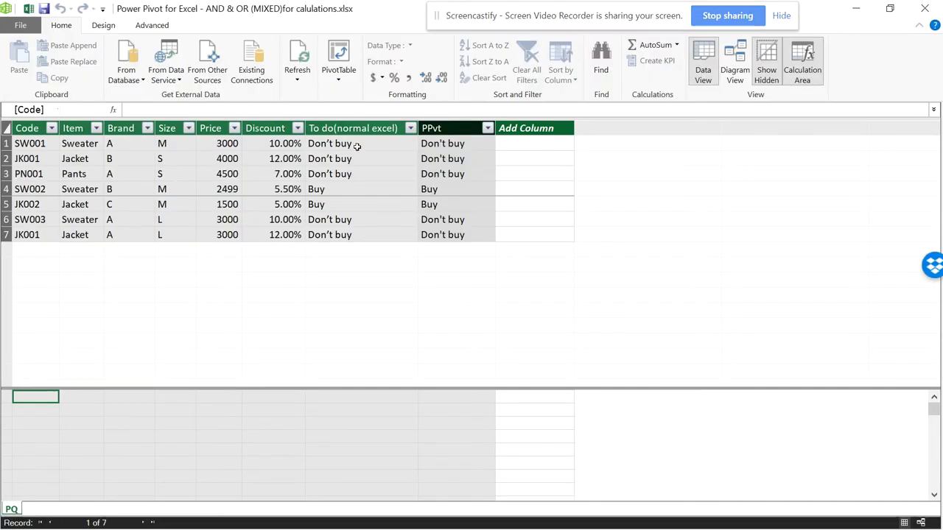
pyautogui.click(338, 77)
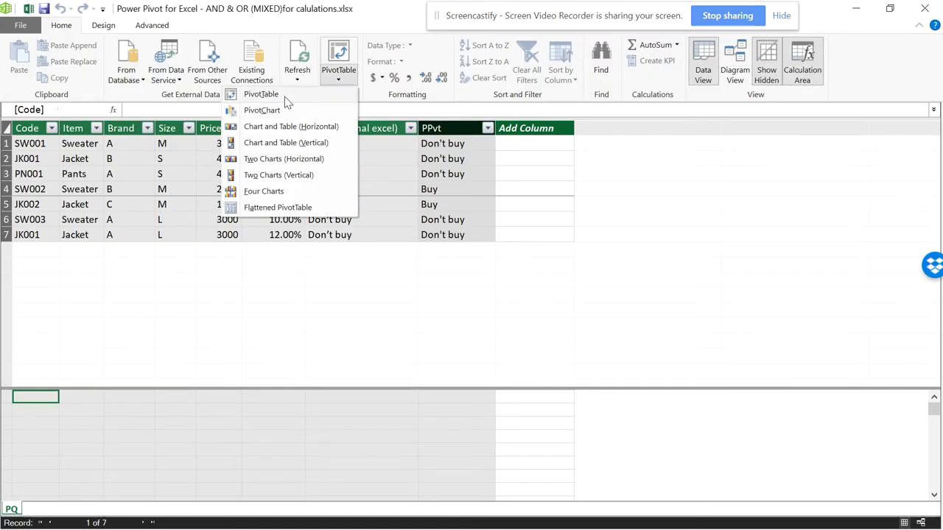
pyautogui.click(291, 96)
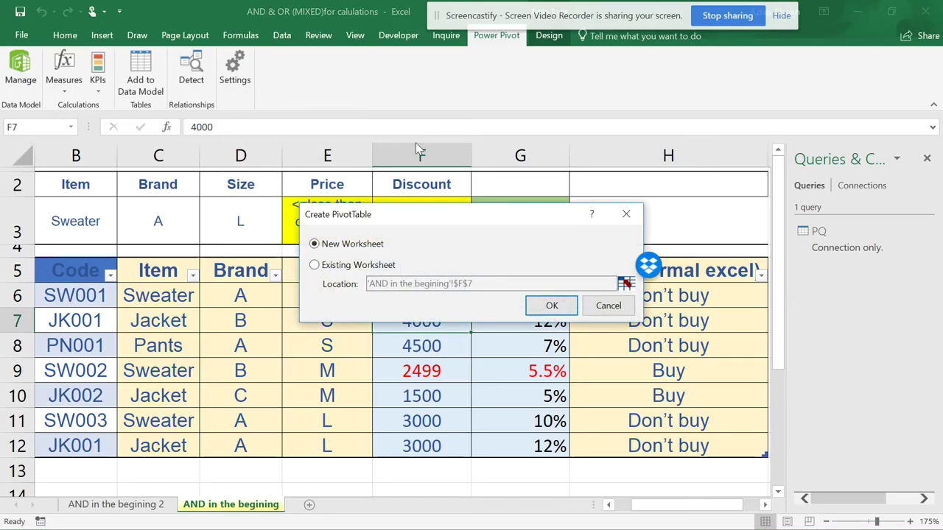
pyautogui.click(537, 302)
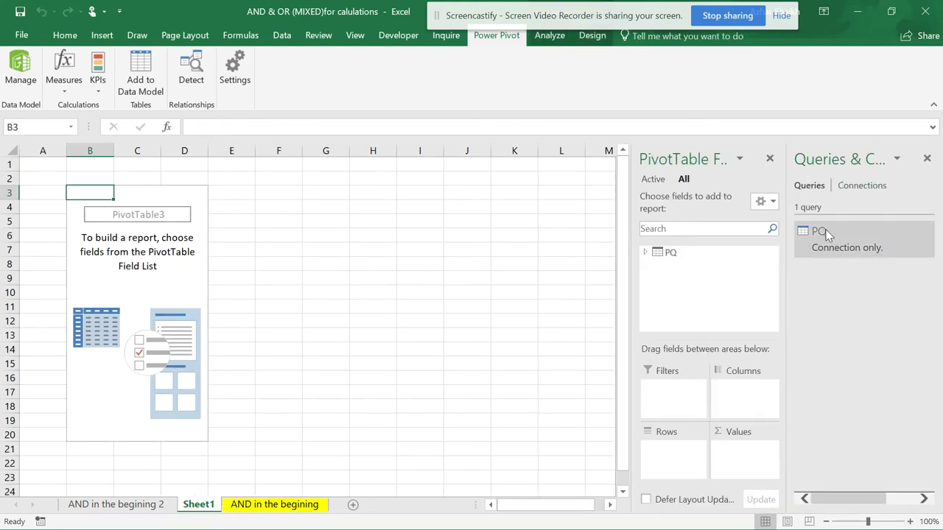
# Put PPvt in Rows and Item in Values to count Buy 2 and Don't buy 5.
pyautogui.moveTo(677, 164); pyautogui.dragTo(599, 101)
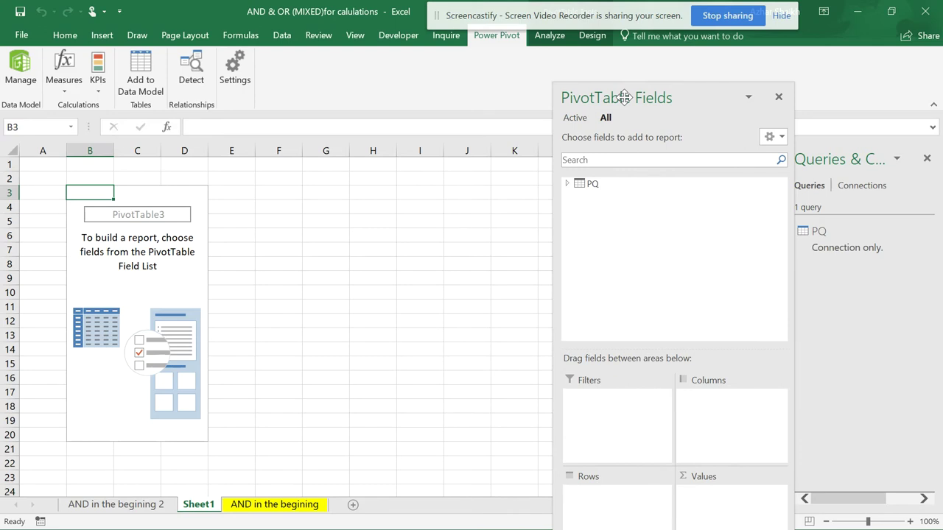
pyautogui.click(567, 182)
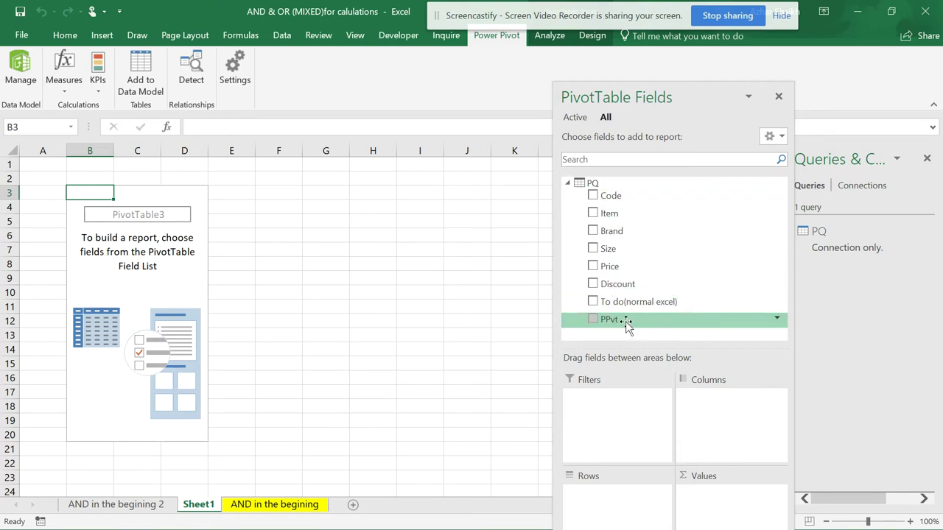
pyautogui.moveTo(625, 327); pyautogui.dragTo(640, 494)
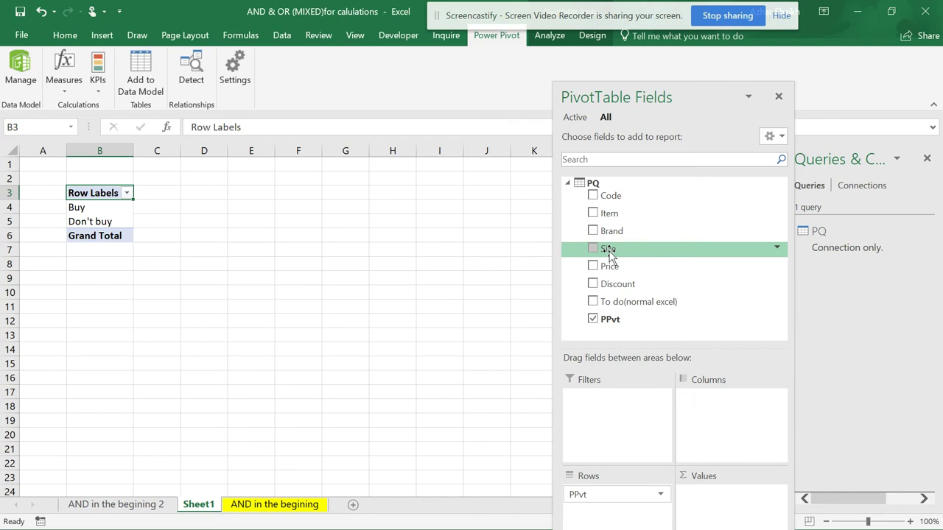
pyautogui.moveTo(625, 229); pyautogui.dragTo(725, 507)
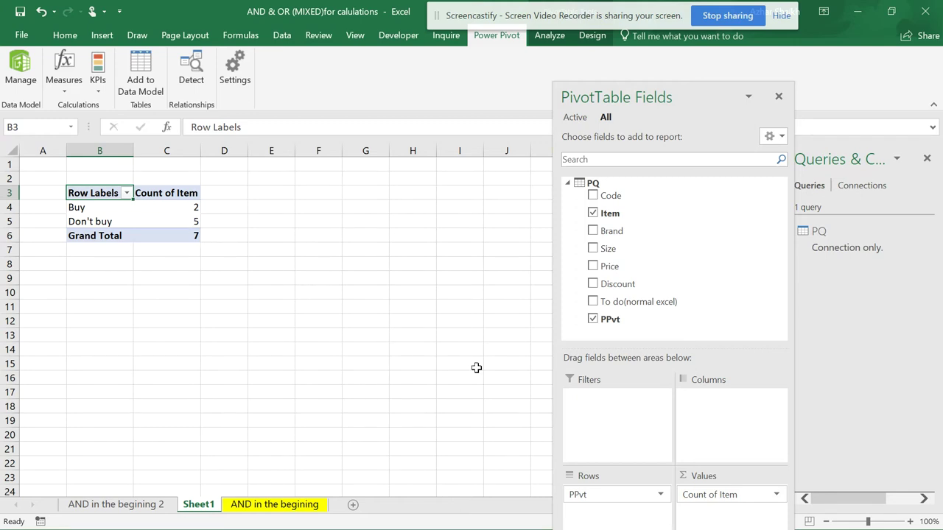
pyautogui.click(65, 91)
pyautogui.click(107, 111)
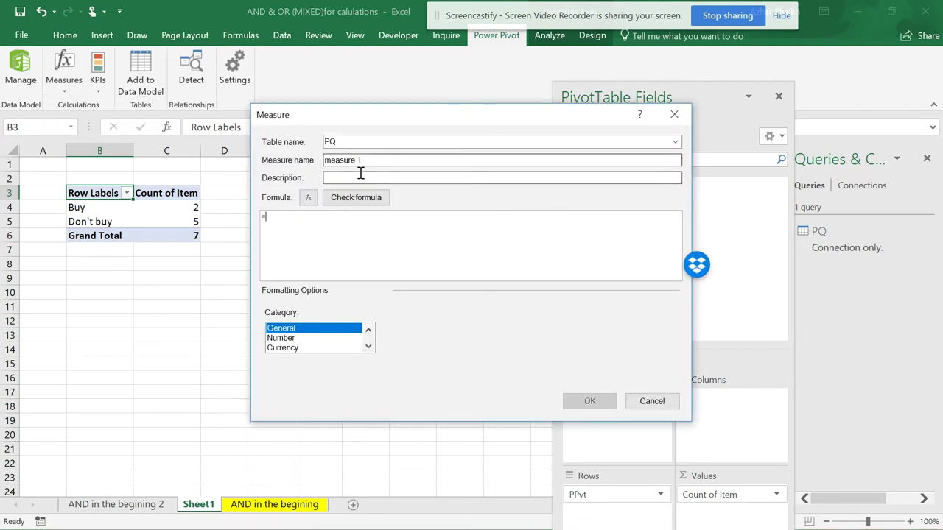
# Turn on the thousands separator and begin the measure formula with =and(.
pyautogui.click(392, 367)
pyautogui.click(306, 216)
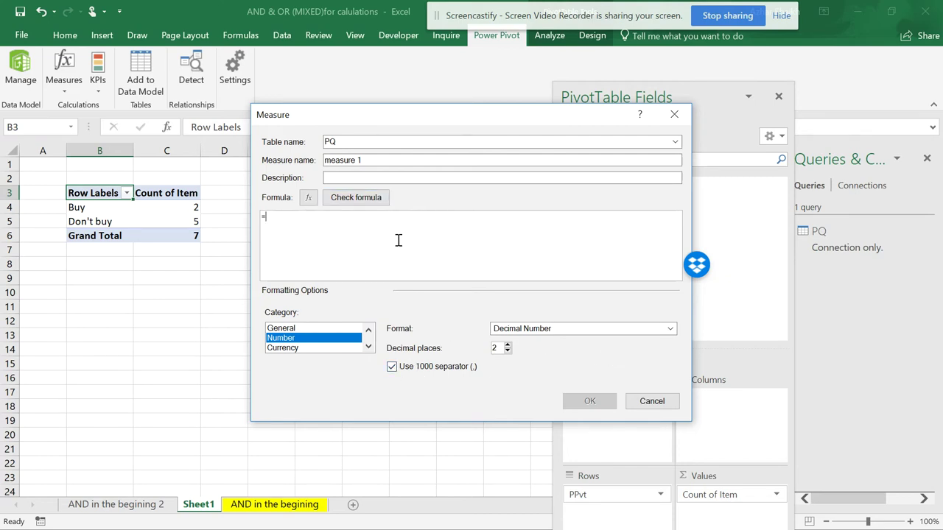
pyautogui.write('o')
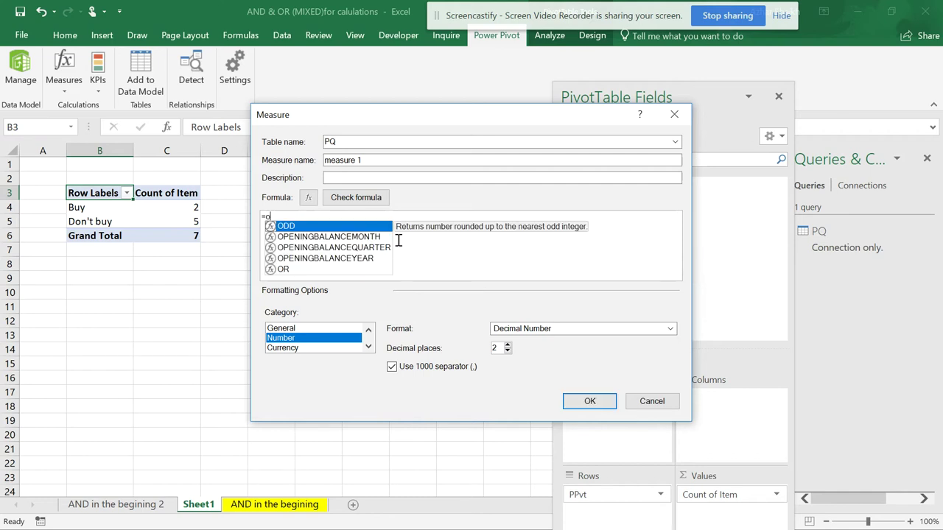
pyautogui.press('BackSpace')
pyautogui.write('a')
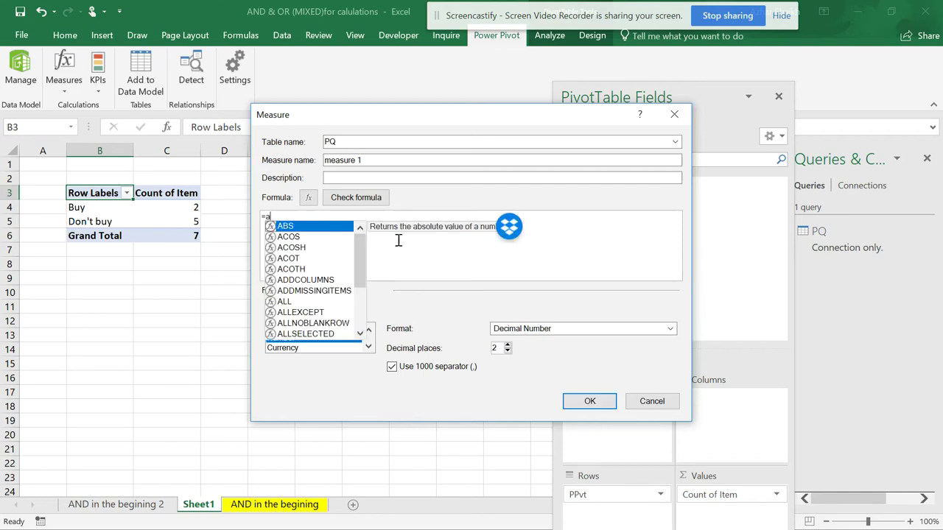
pyautogui.write('nd(')
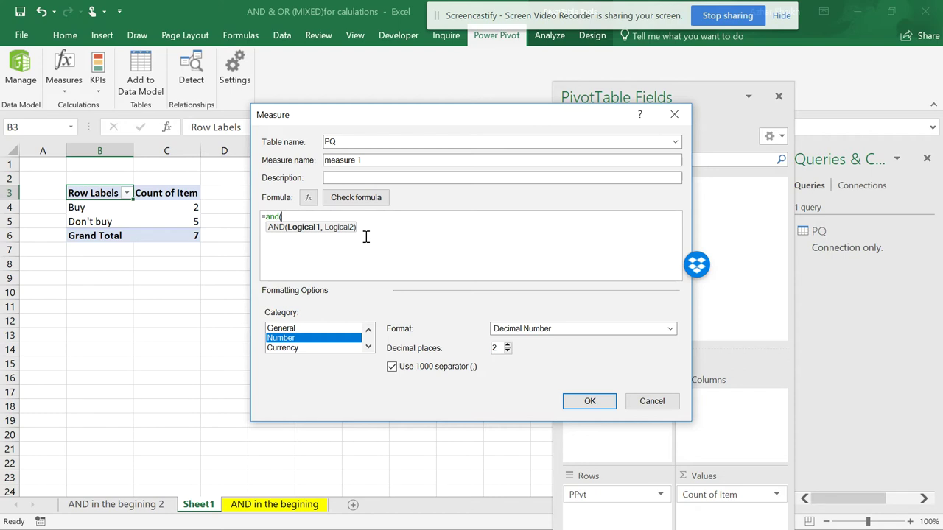
# Complete the measure formula as =and(PQ[Price]<=2500,PQ[Discount]>=0.05).
pyautogui.moveTo(501, 124); pyautogui.dragTo(361, 138)
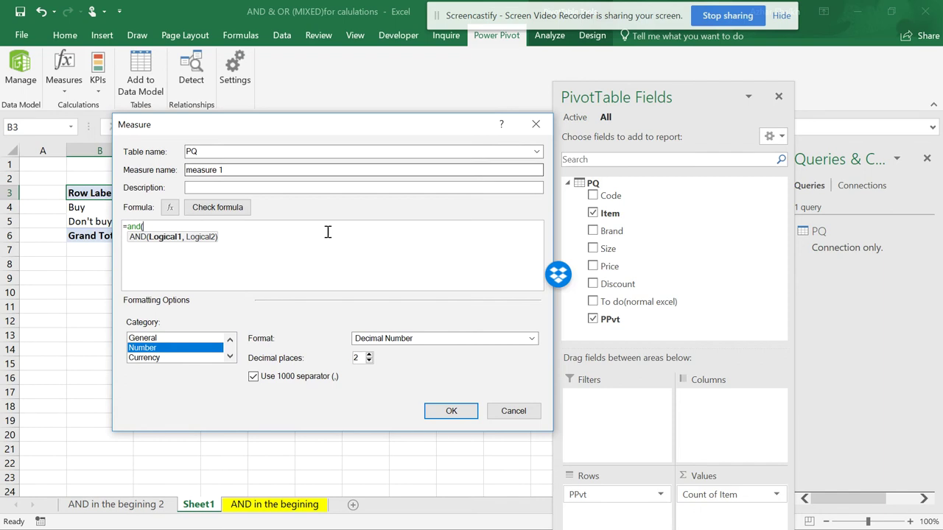
pyautogui.write('pr')
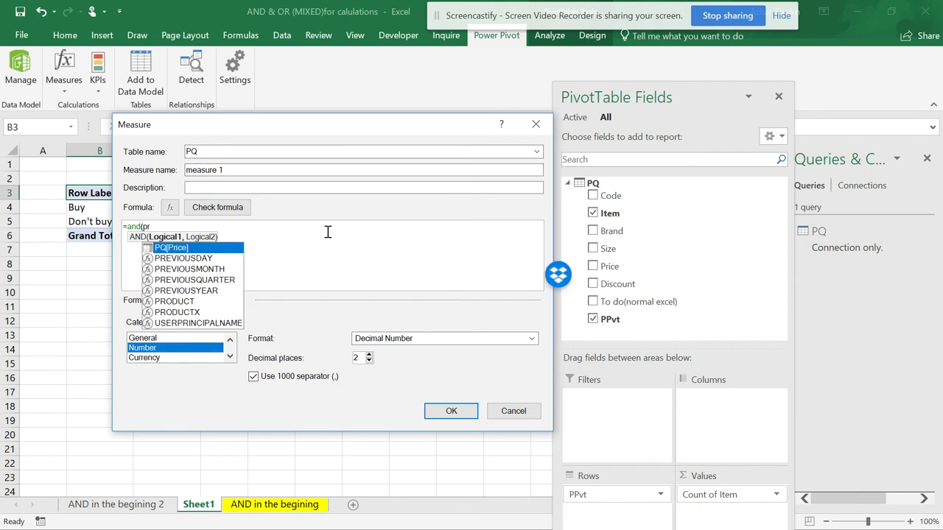
pyautogui.press('Tab')
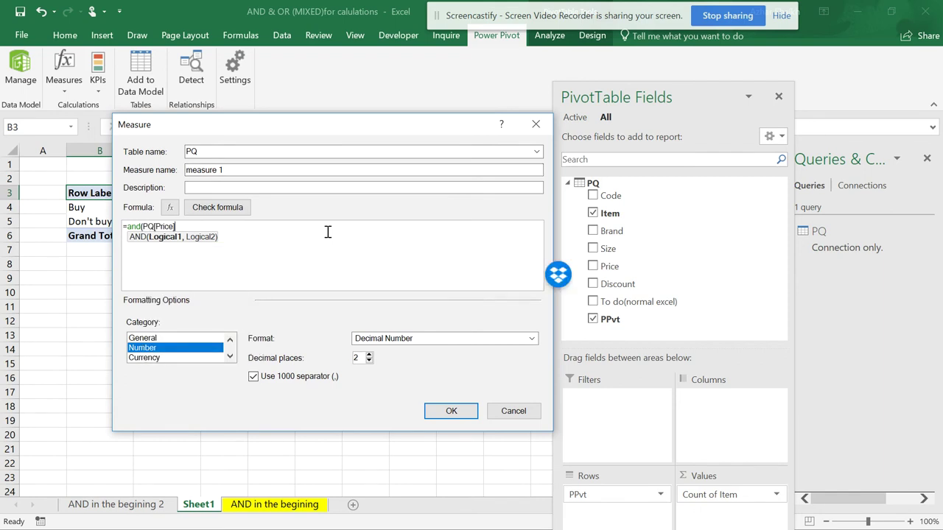
pyautogui.write('<')
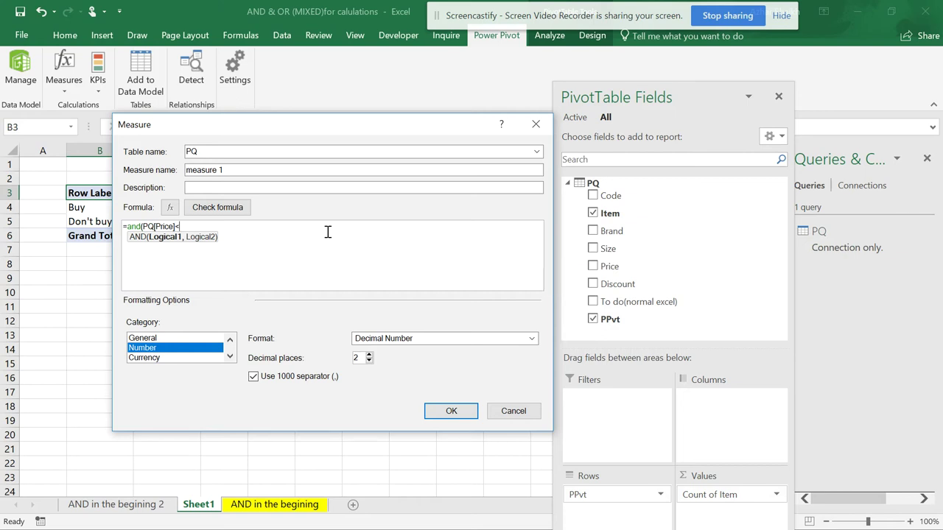
pyautogui.write('=')
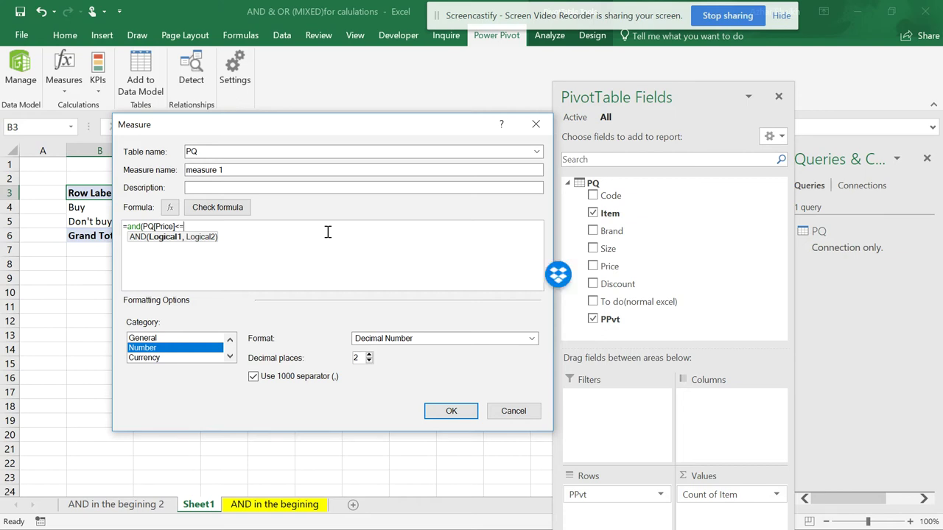
pyautogui.write('2500,d')
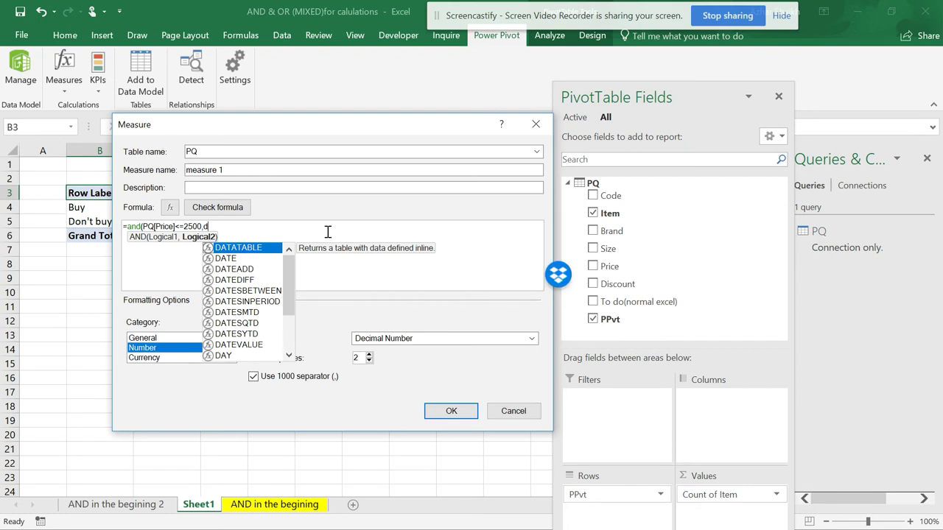
pyautogui.write('isc')
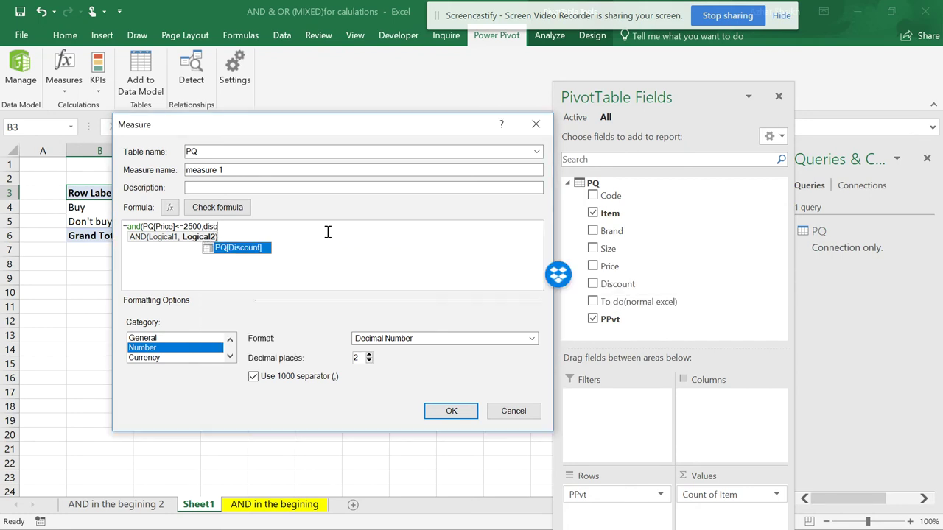
pyautogui.doubleClick(236, 253)
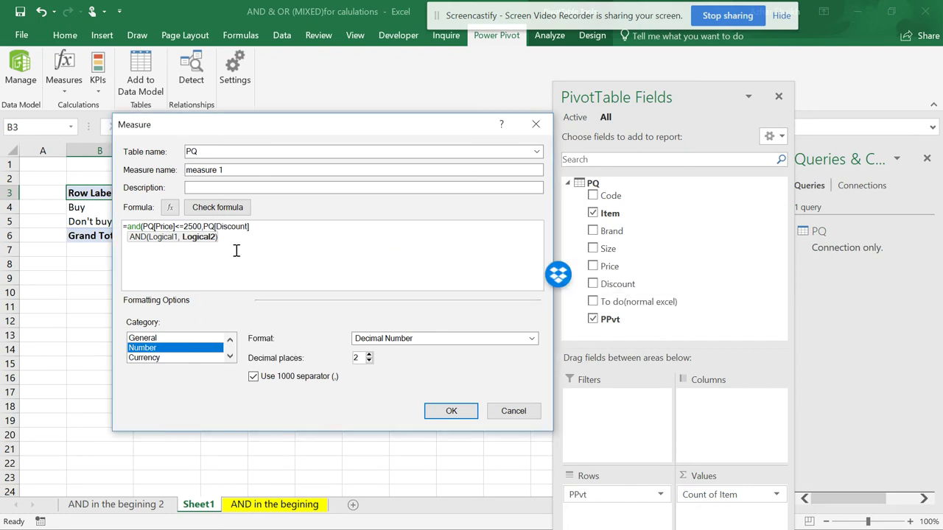
pyautogui.write('=')
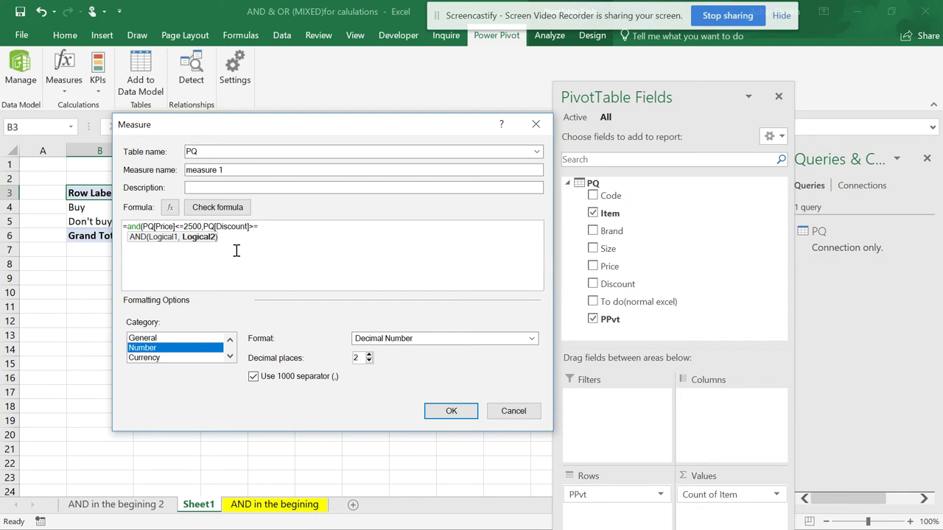
pyautogui.write('5%')
pyautogui.press('BackSpace')
pyautogui.press('BackSpace')
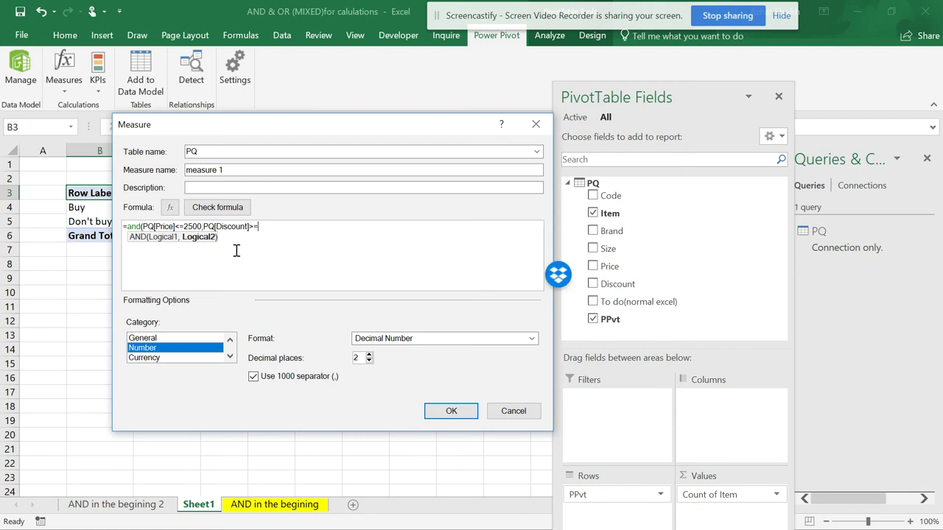
pyautogui.write('0.')
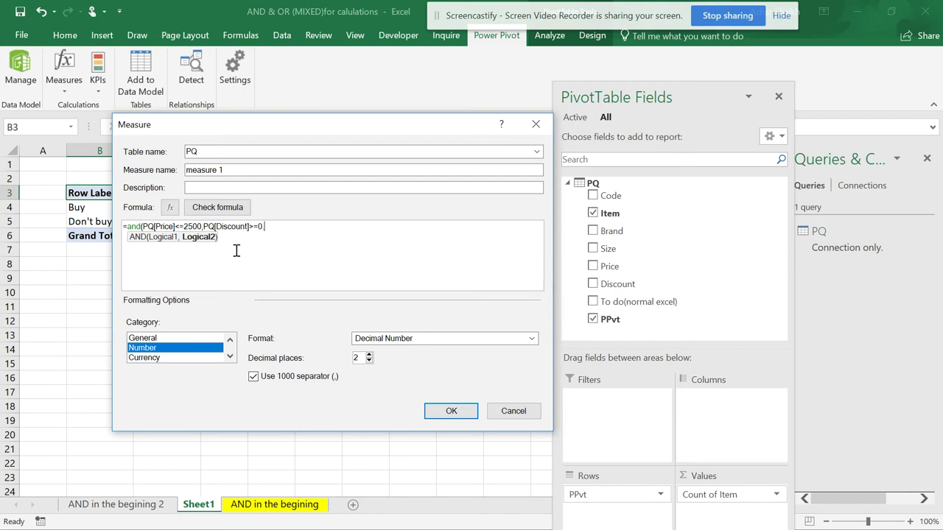
pyautogui.write('05')
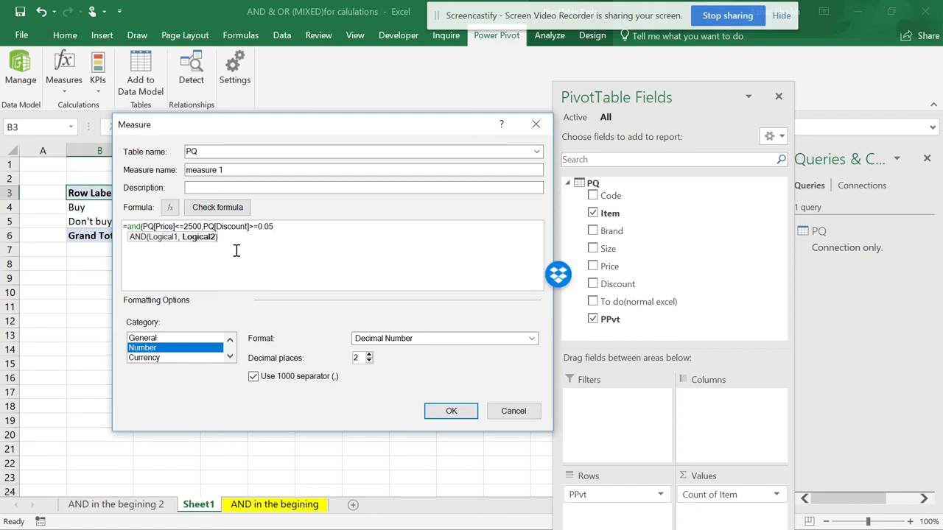
pyautogui.write(')')
pyautogui.press('Return')
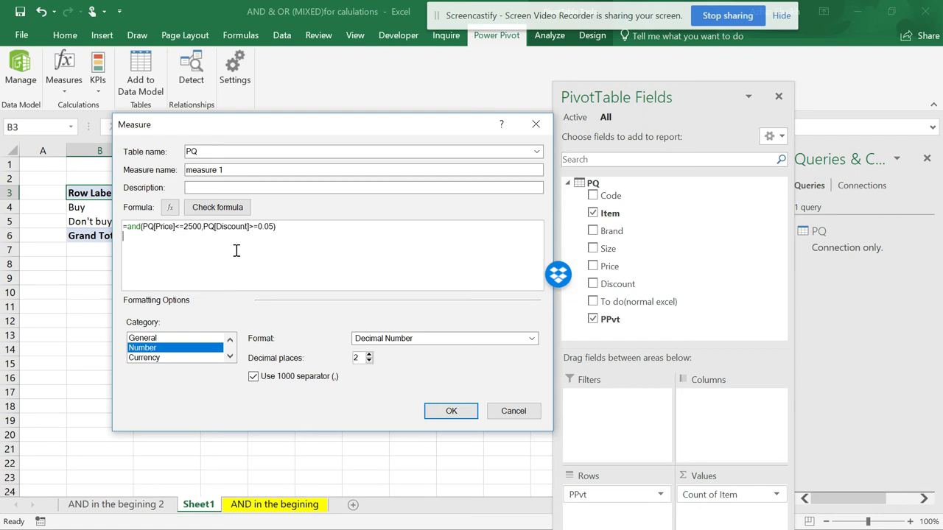
# Check the formula, see the AND error, and cancel the measure.
pyautogui.click(218, 210)
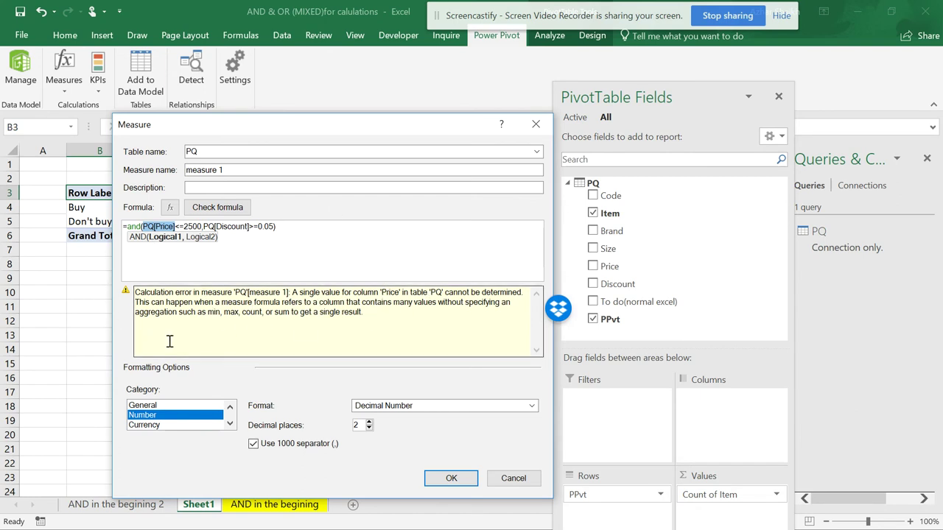
pyautogui.click(514, 478)
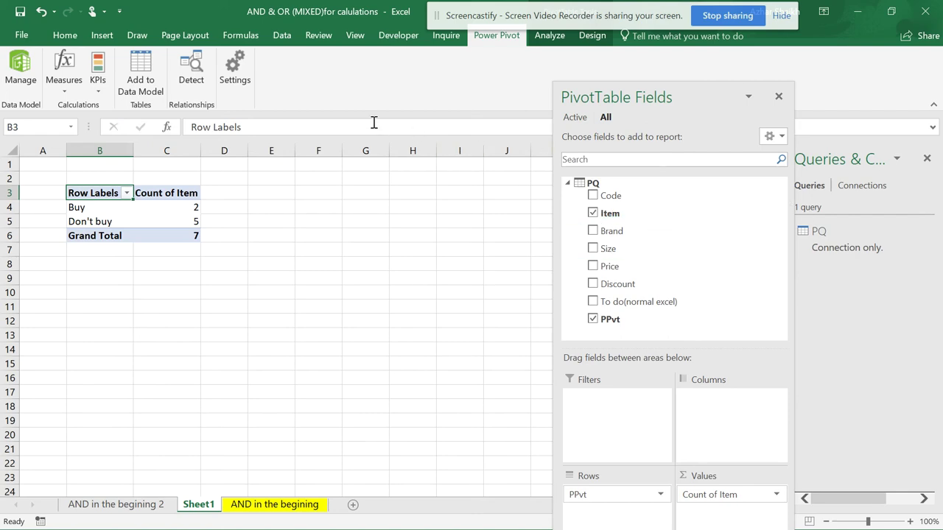
pyautogui.click(19, 74)
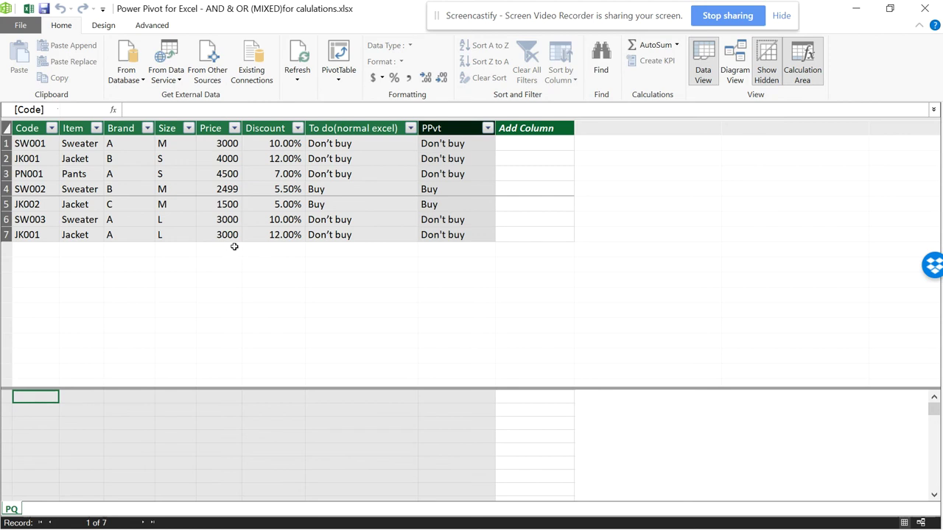
pyautogui.click(259, 401)
pyautogui.click(232, 395)
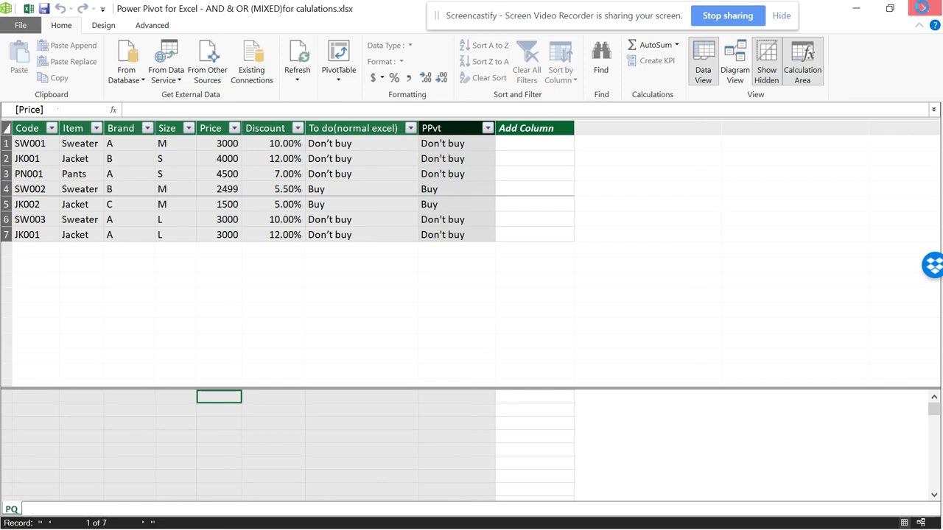
pyautogui.click(924, 10)
pyautogui.doubleClick(846, 253)
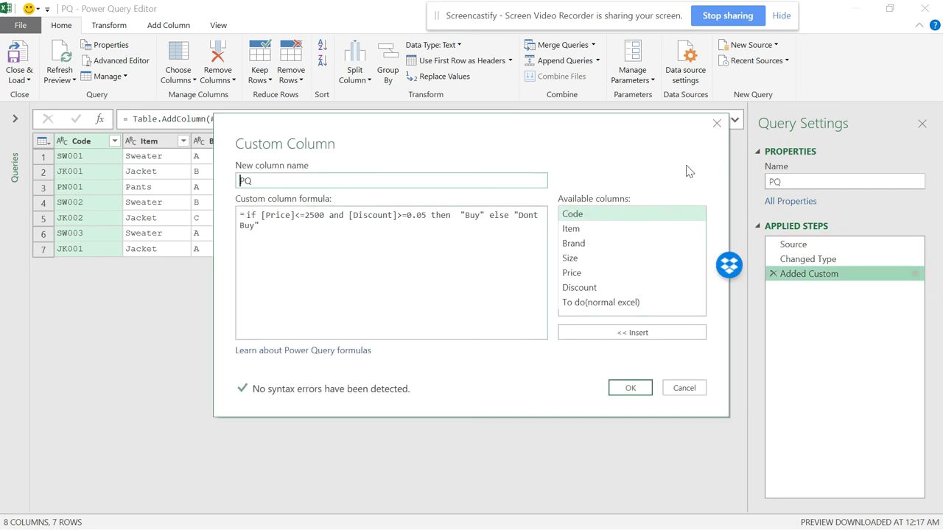
# Close the Custom Column dialog unchanged and exit Power Query Editor back to Sheet1.
pyautogui.click(717, 124)
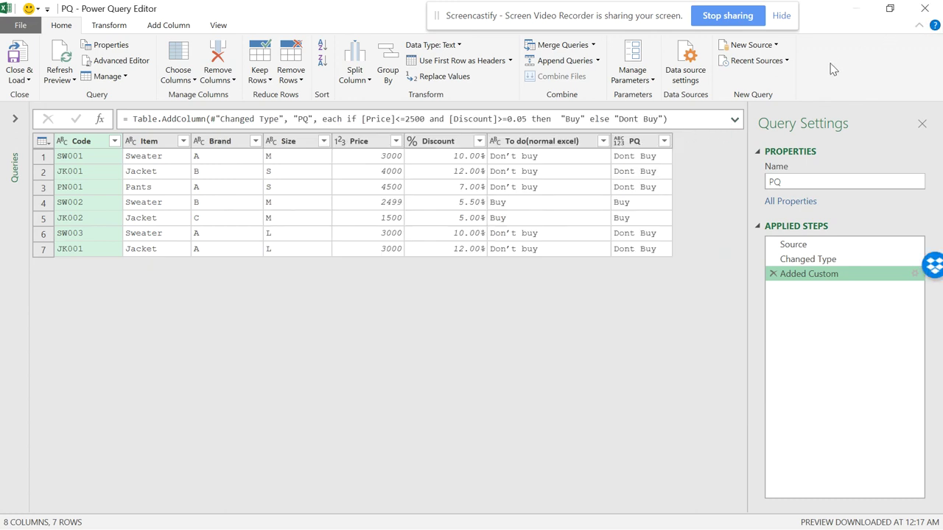
pyautogui.click(924, 9)
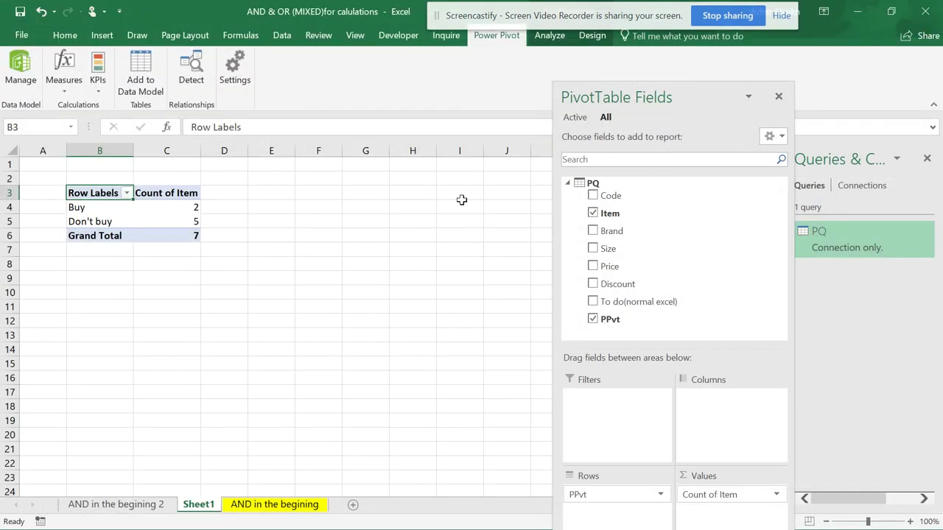